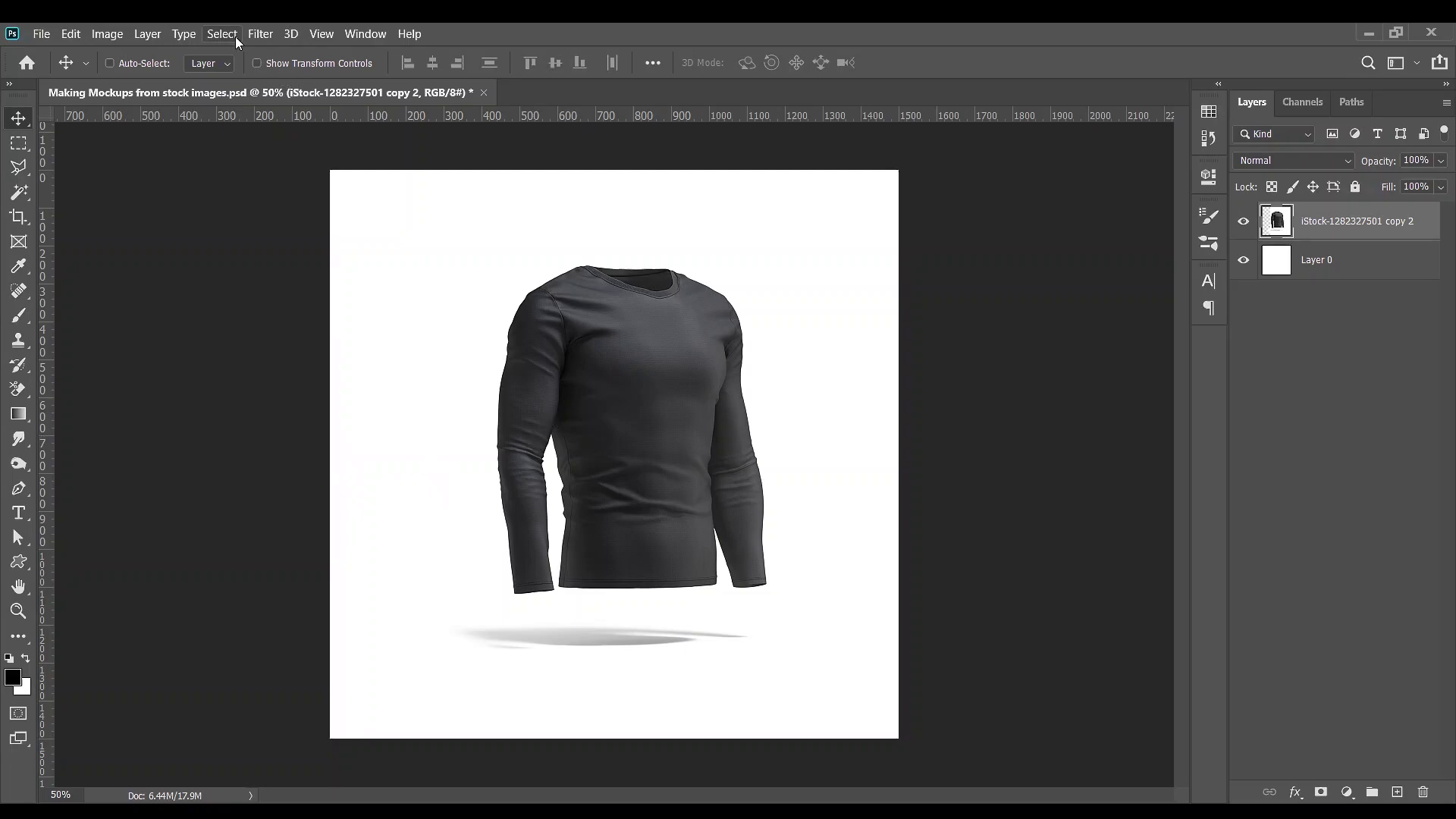
Sample the white canvas as the foreground colour and select the white background around the shirt
key("i")
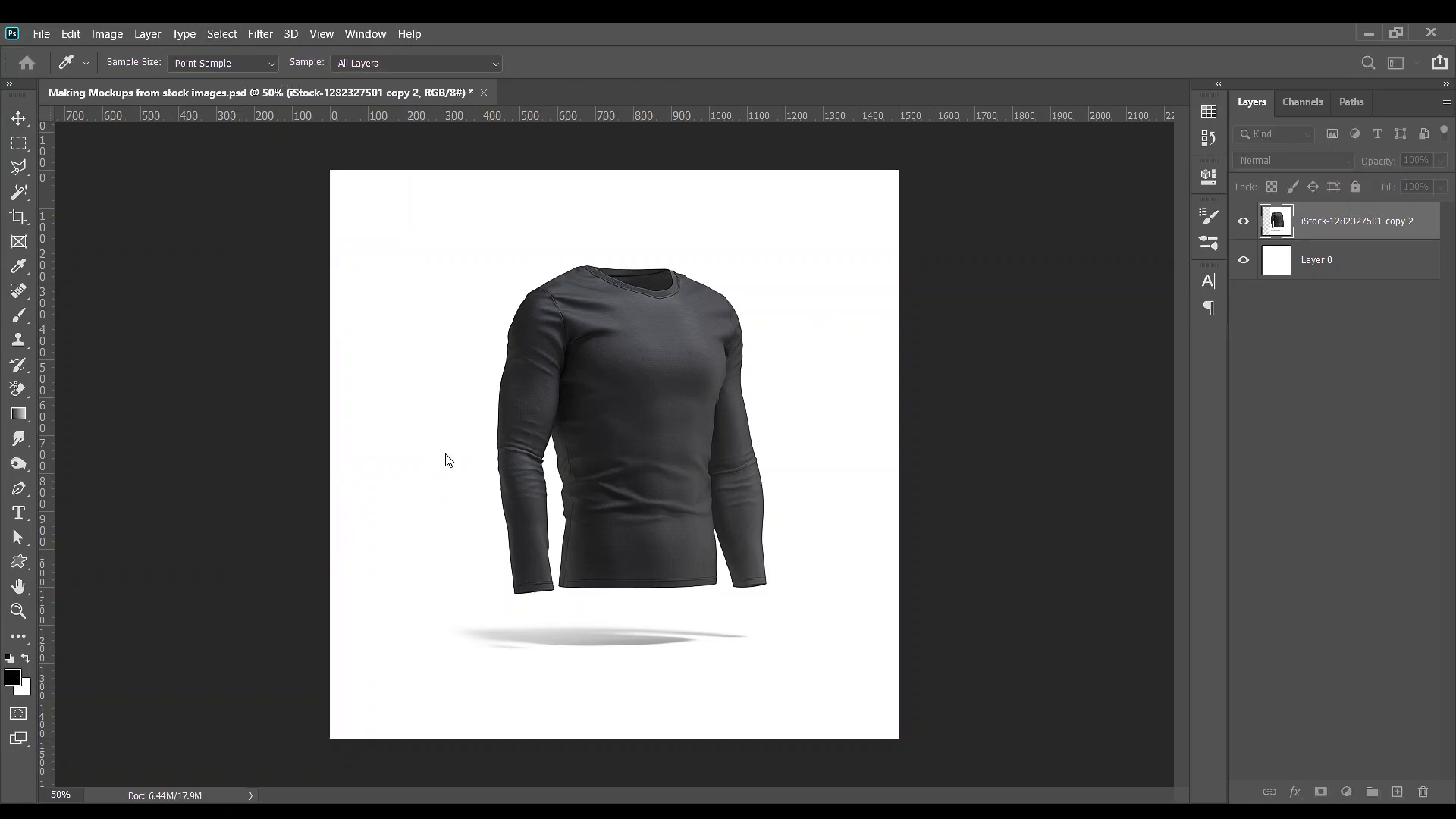
left_click(481, 387)
key("v")
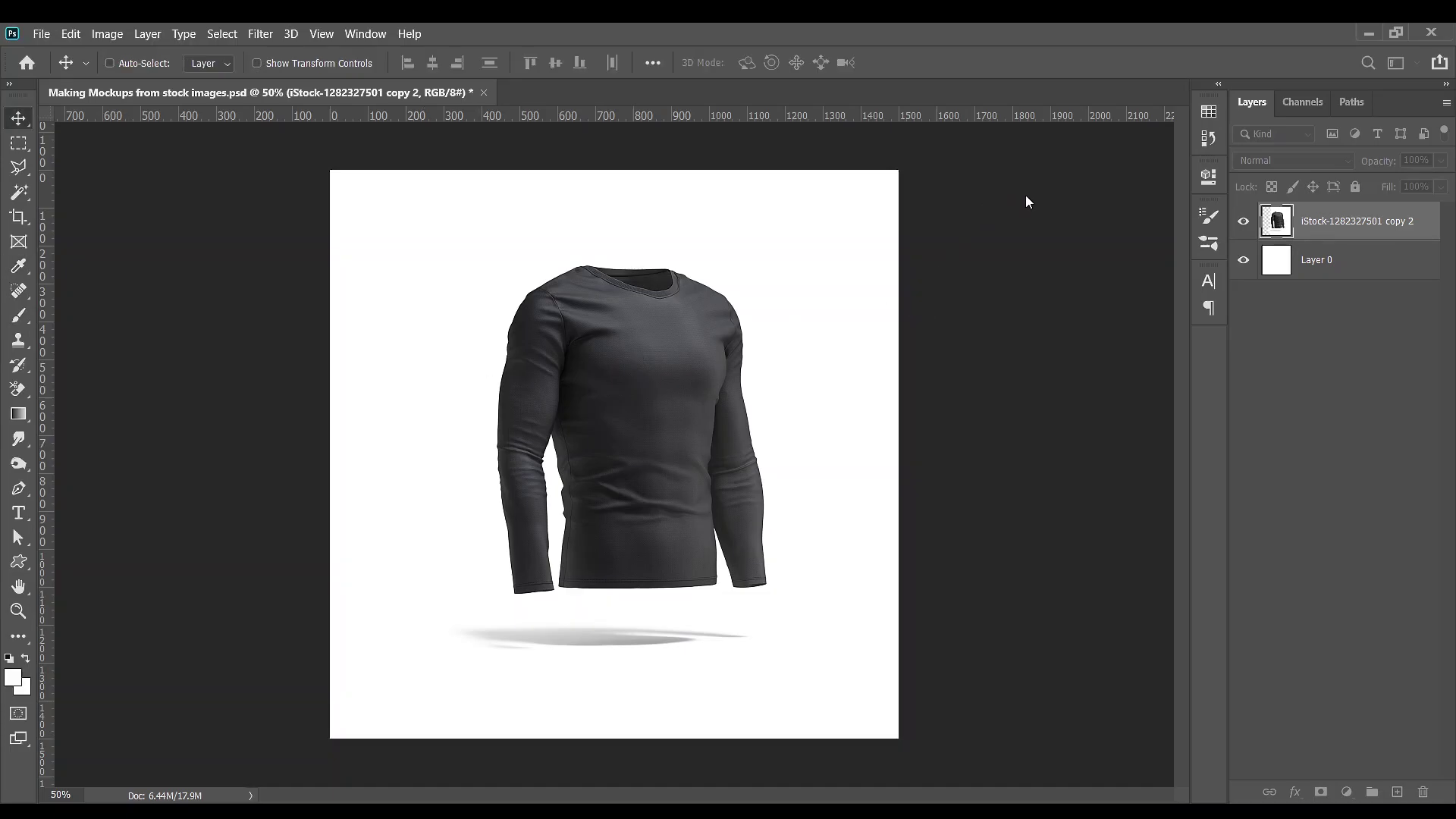
key("ctrl+alt+2")
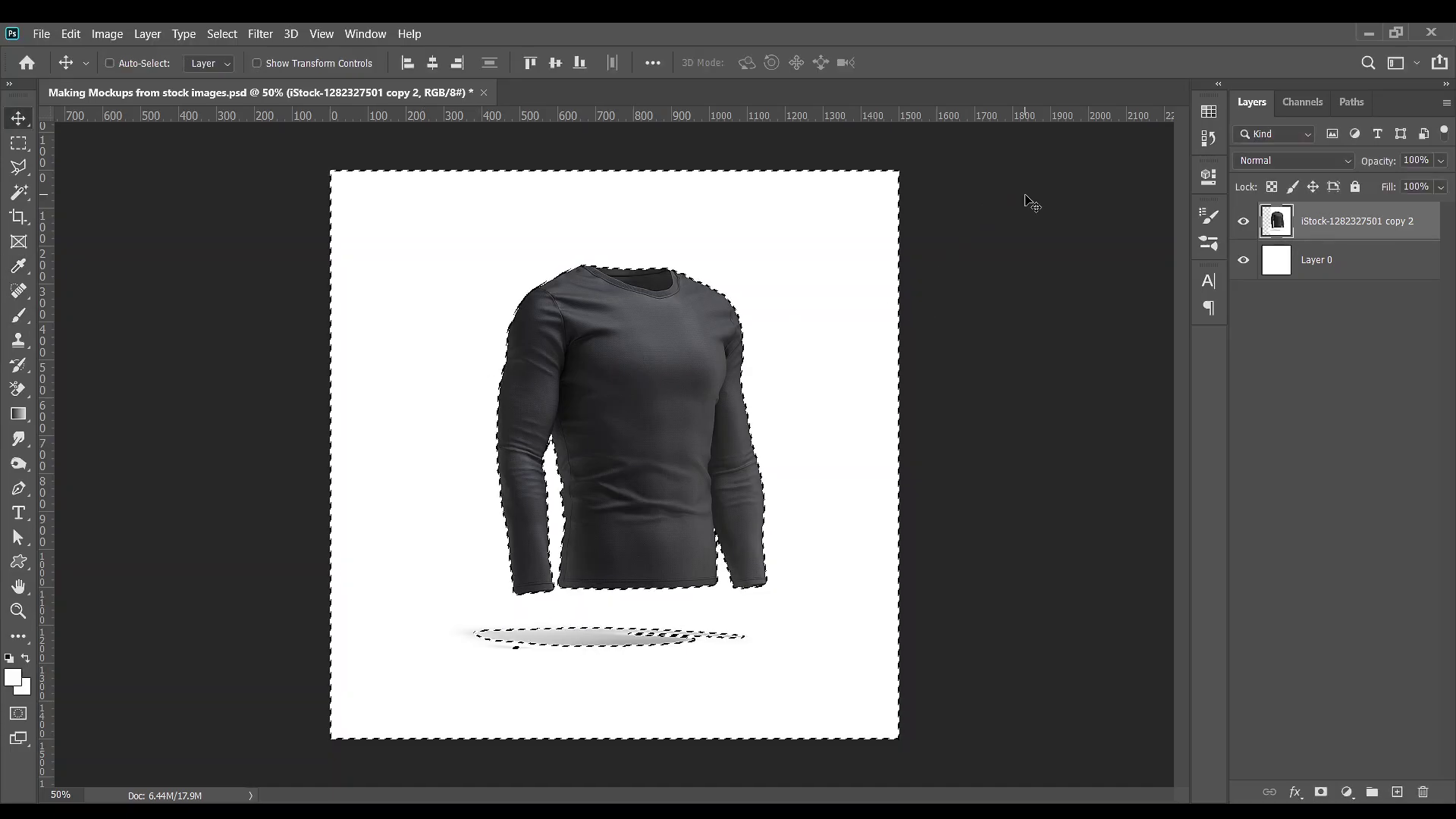
Add a layer mask to the shirt layer and invert it so the shirt shows
left_click(1323, 793)
key("ctrl+i")
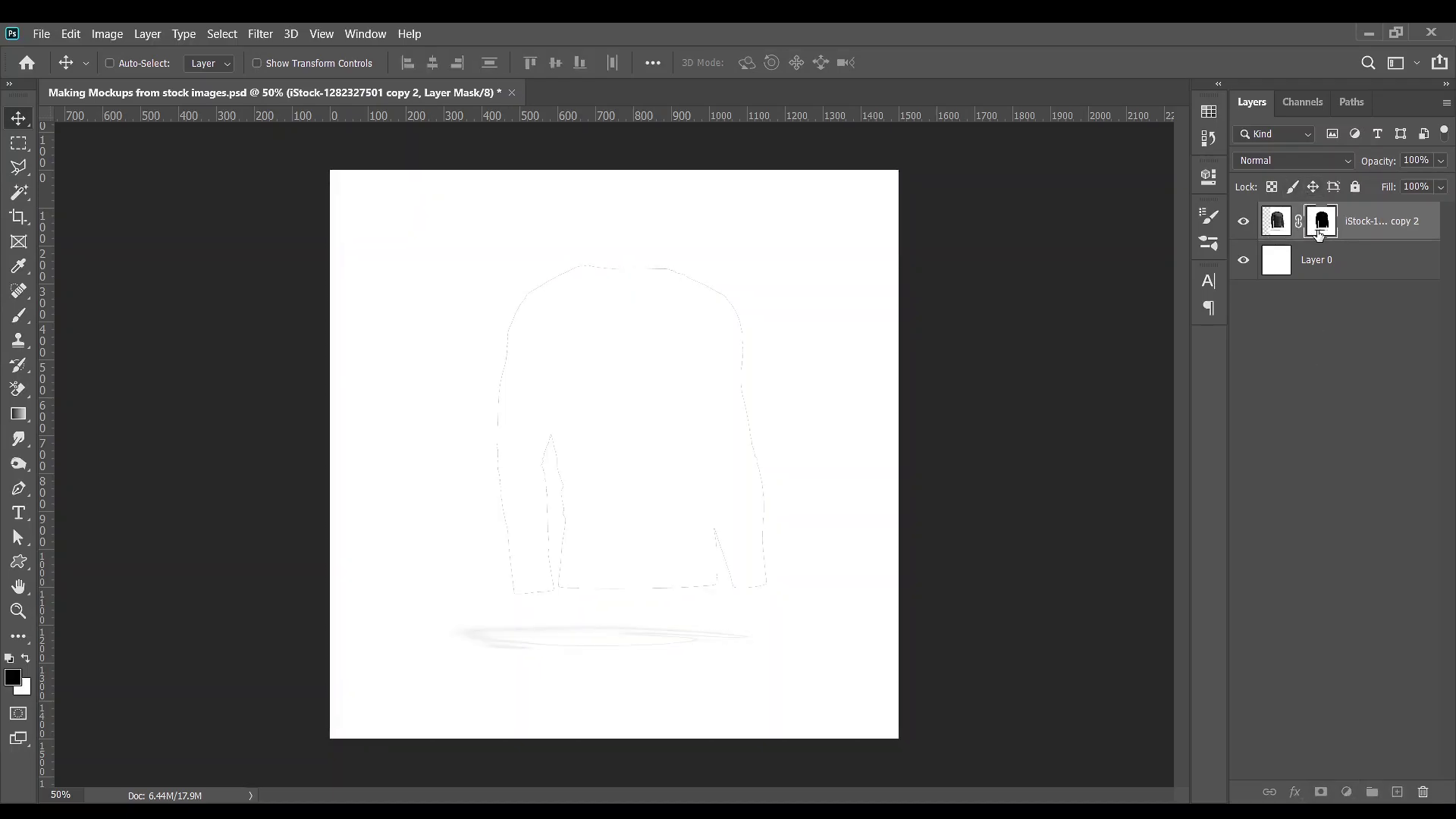
key("ctrl+i")
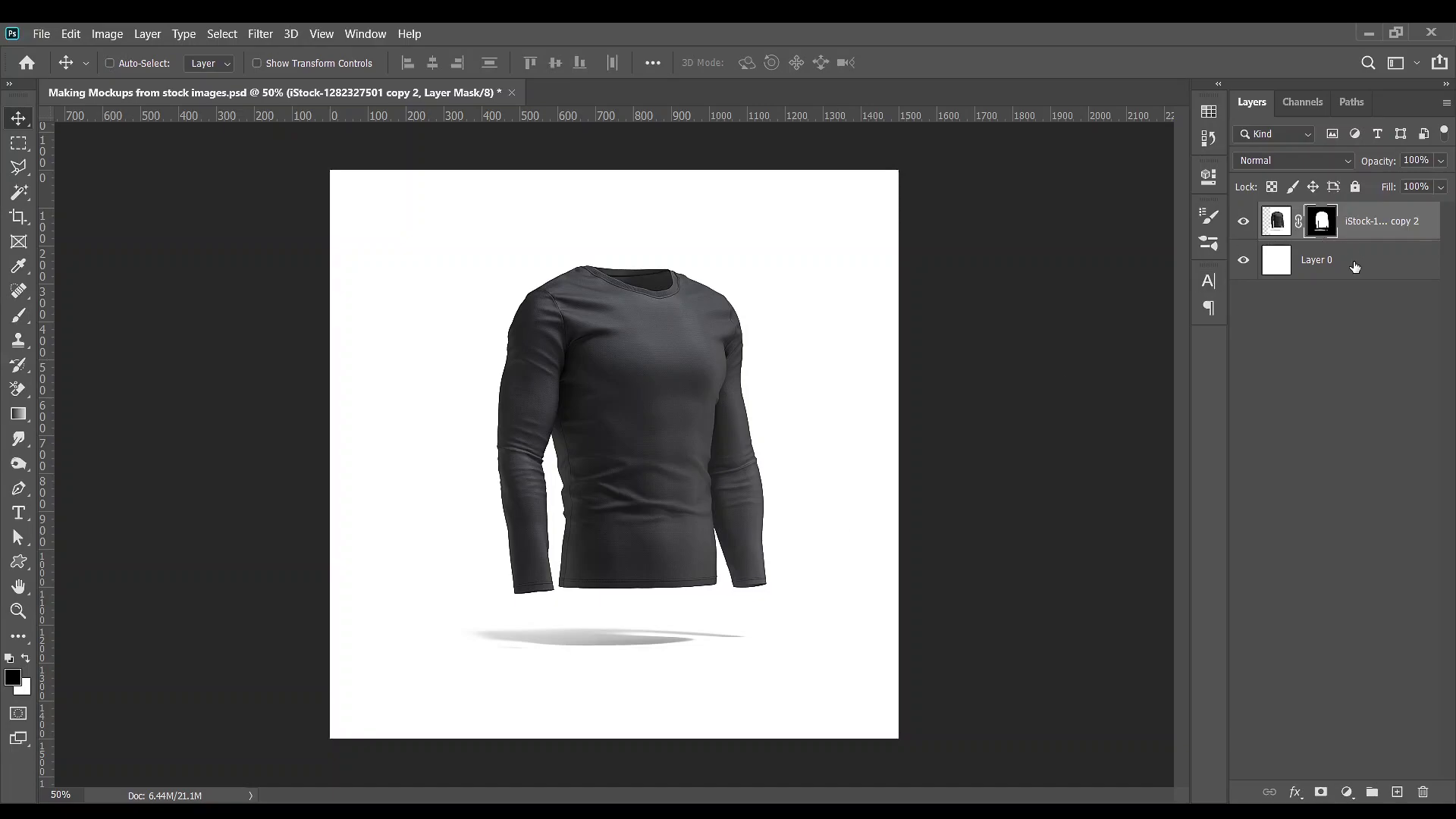
Try a yellow fill on Layer 0, then revert it to plain white
key("x")
key("alt+bracketleft")
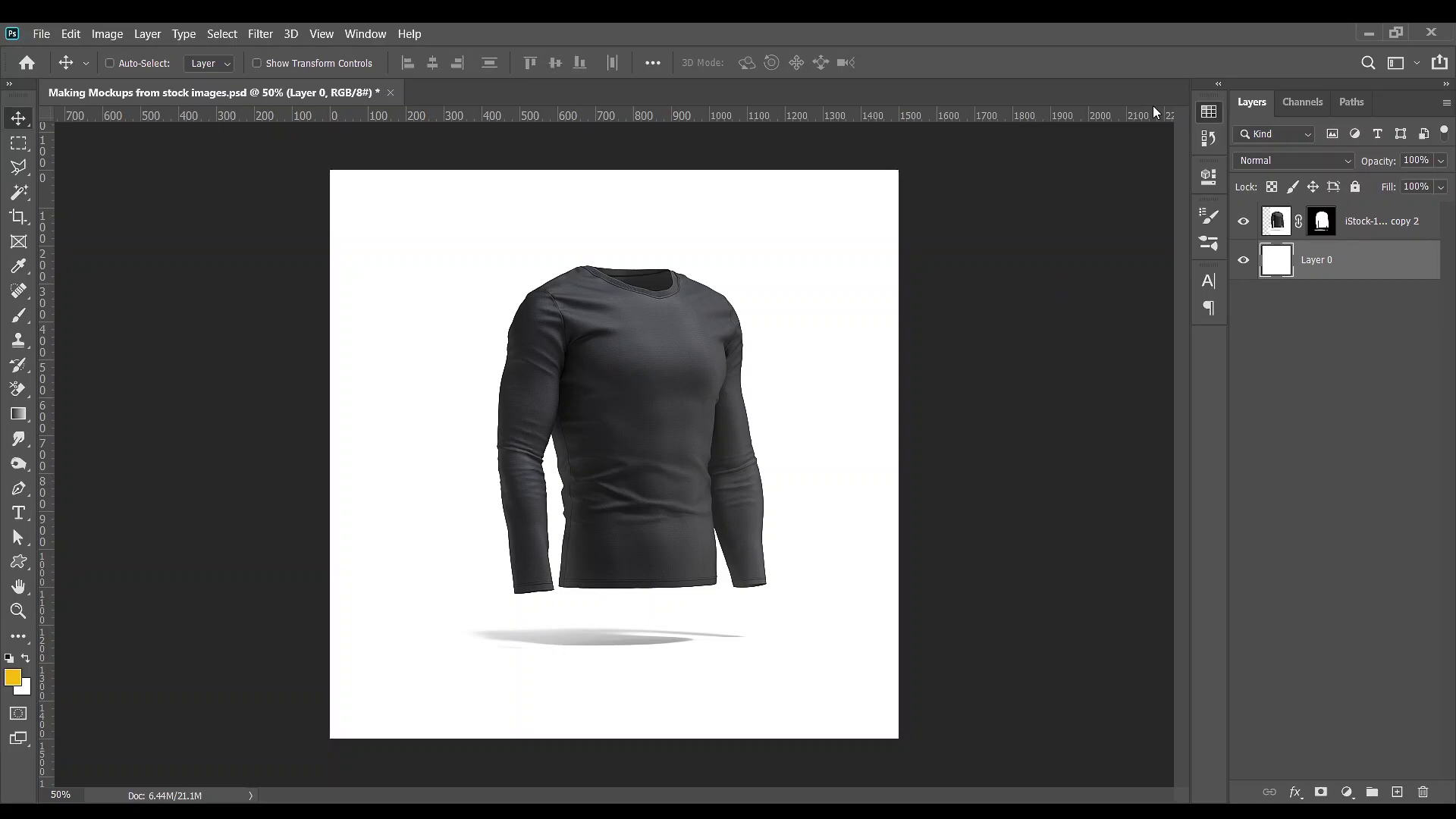
key("alt+BackSpace")
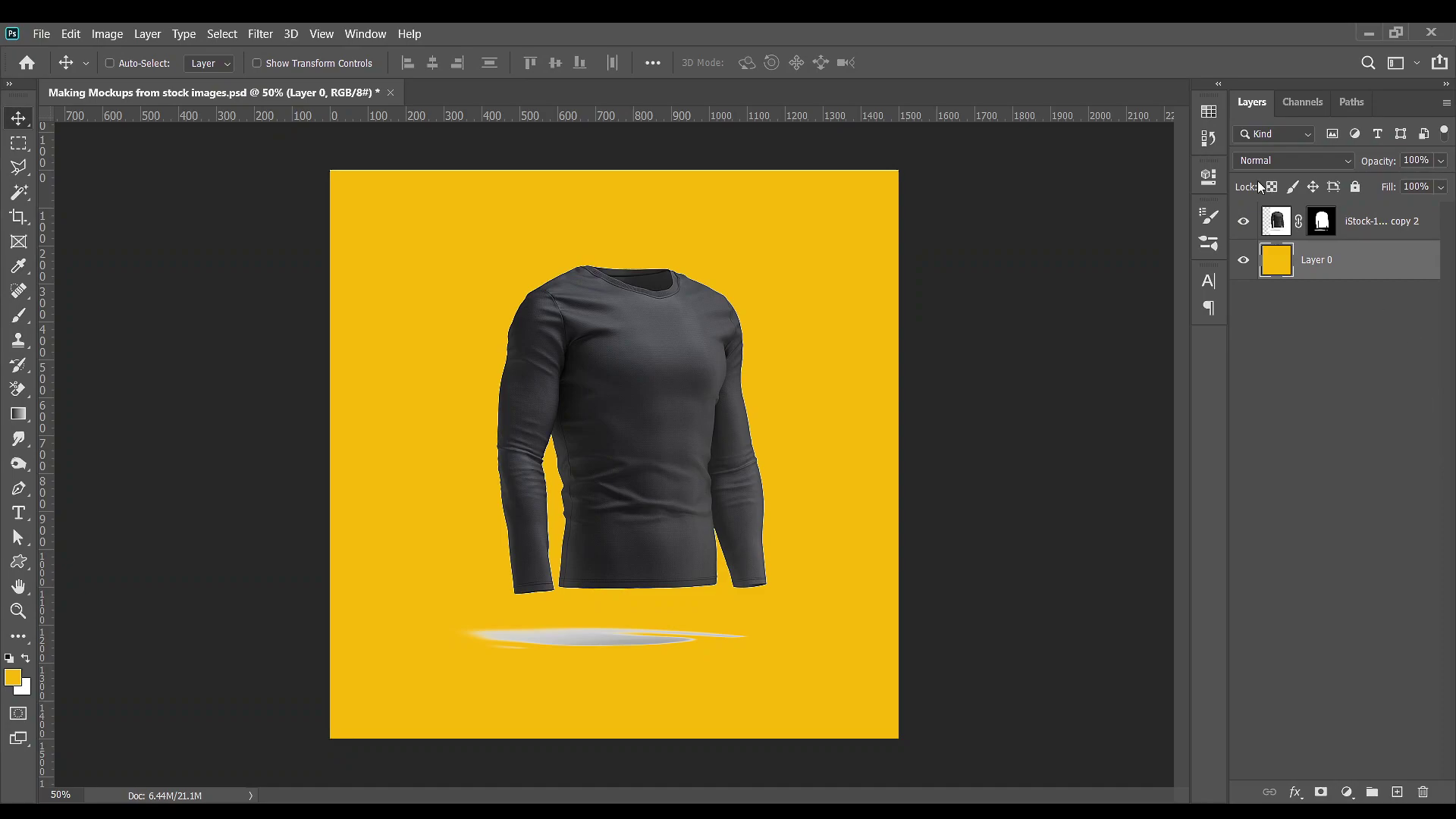
key("ctrl+BackSpace")
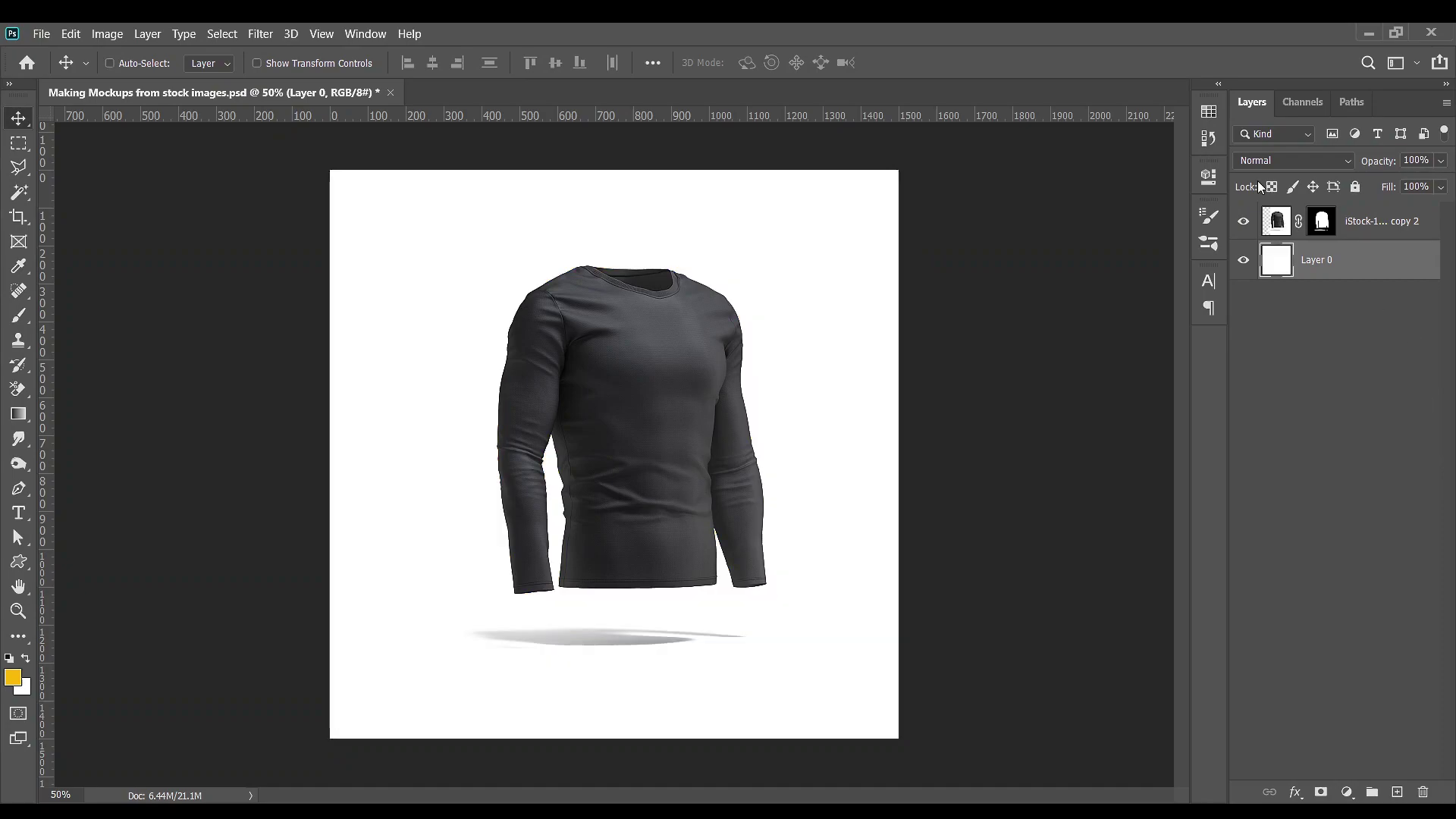
Draw a yellow chevron custom shape band across the shirt's hem, redrawing it once
left_click(16, 563)
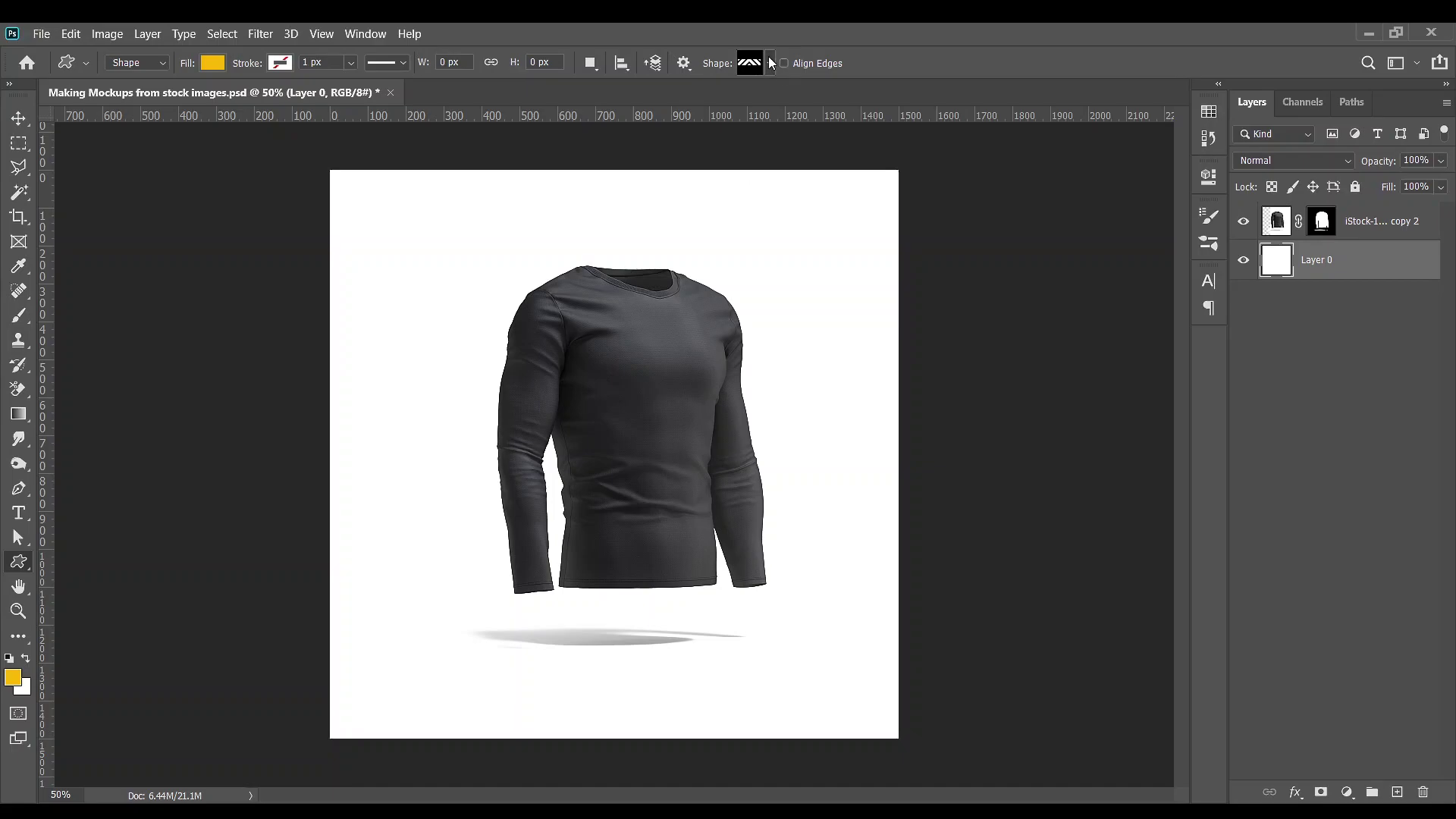
left_click_drag(506, 530, 772, 575)
key("ctrl+z")
left_click_drag(506, 533, 853, 616)
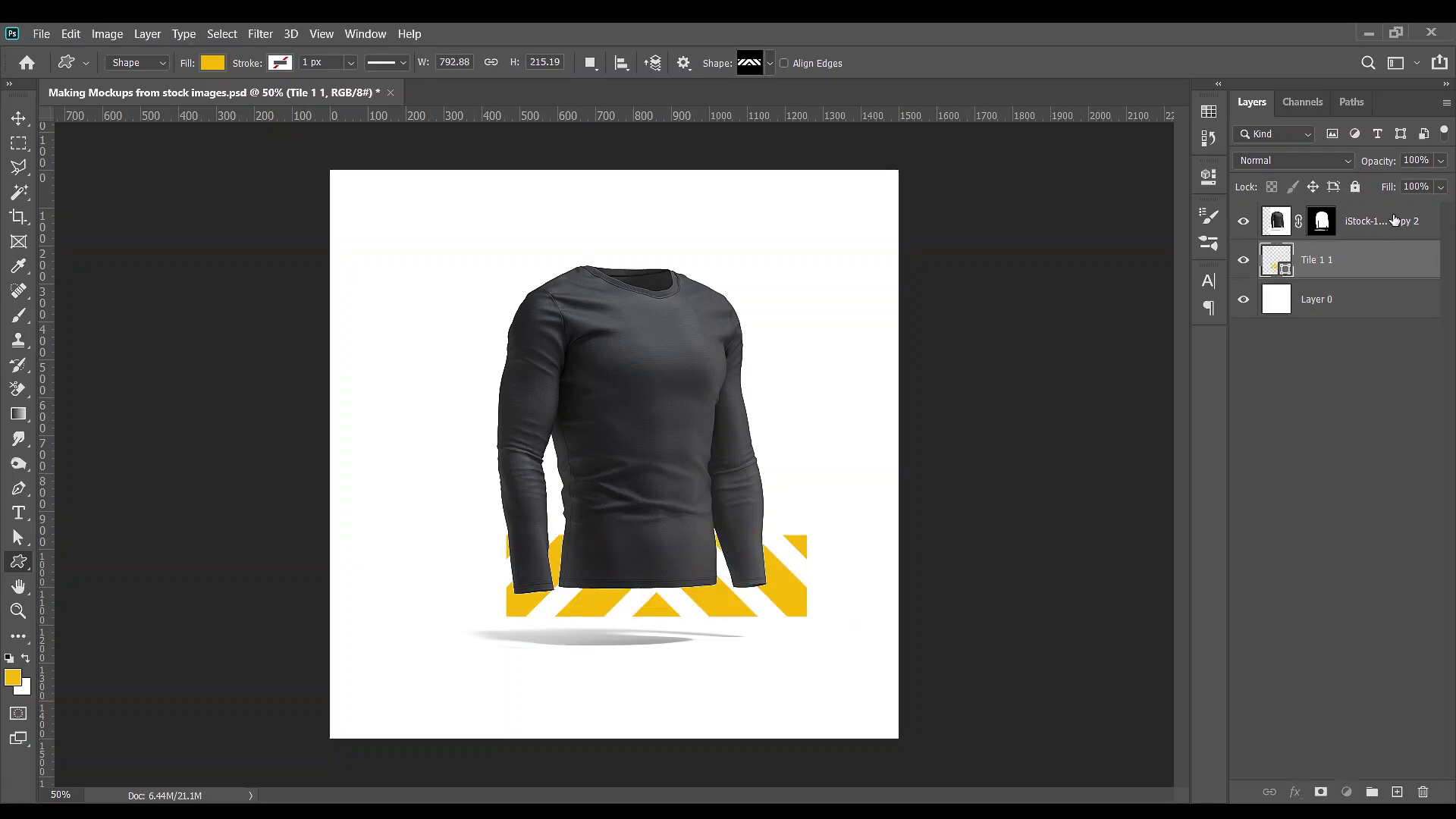
Bring Tile 1 1 above the shirt, move it onto the hem, and scale it to about 87%
key("ctrl+bracketright")
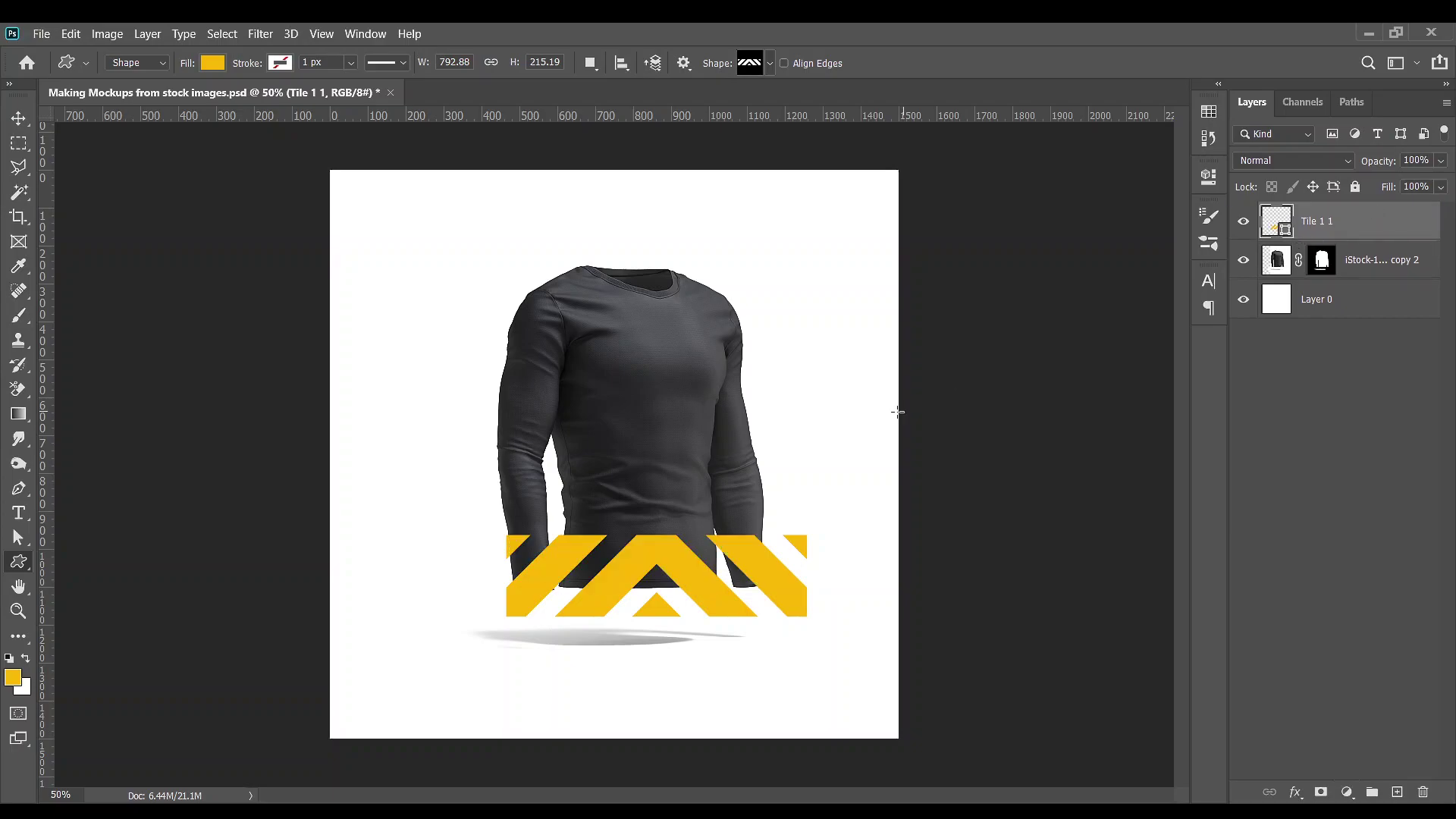
key("v")
mouse_move(786, 571)
left_mouse_down()
mouse_move(793, 552)
mouse_move(786, 564)
left_mouse_up()
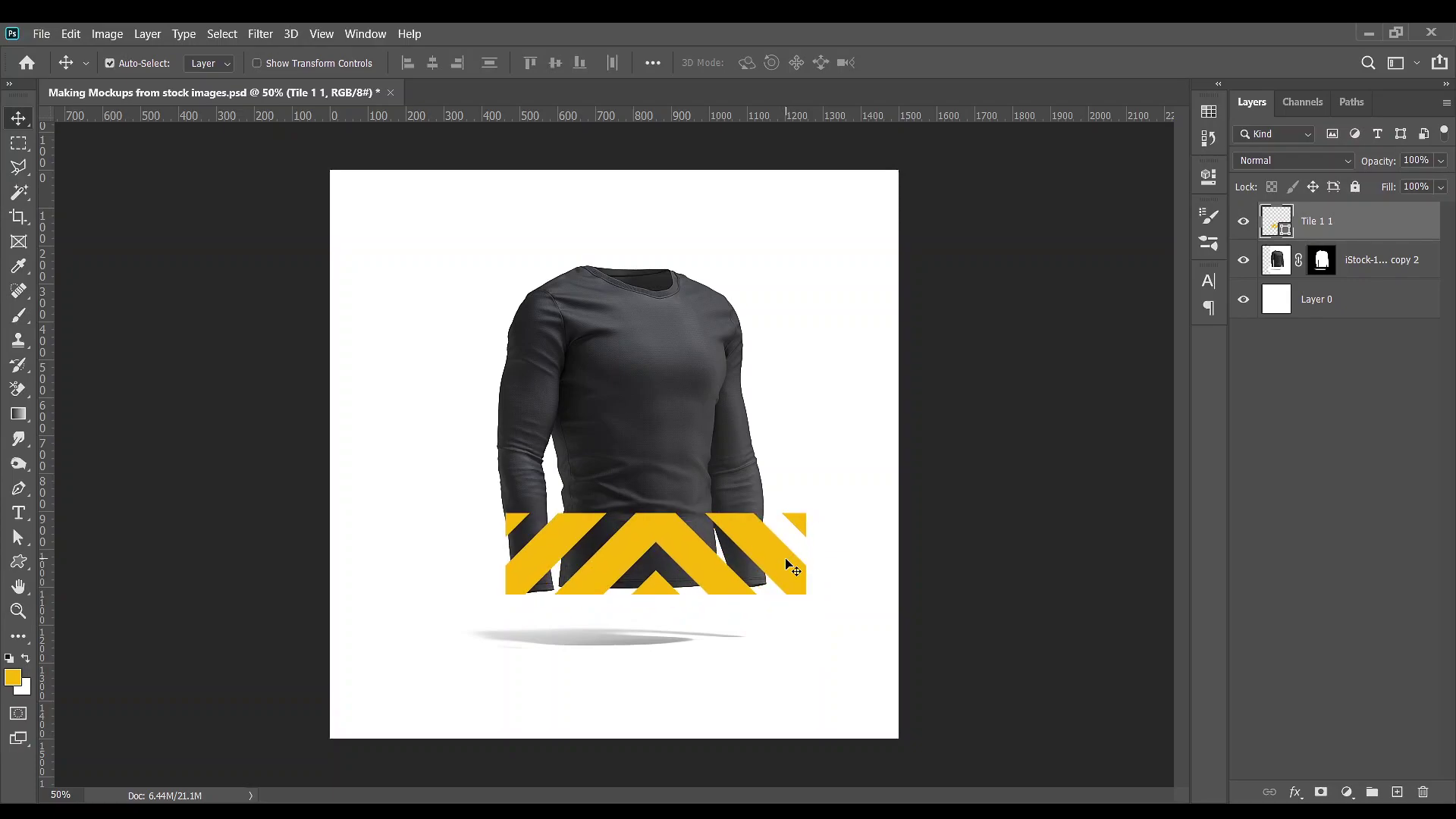
key("ctrl+t")
left_click_drag(806, 592, 767, 584)
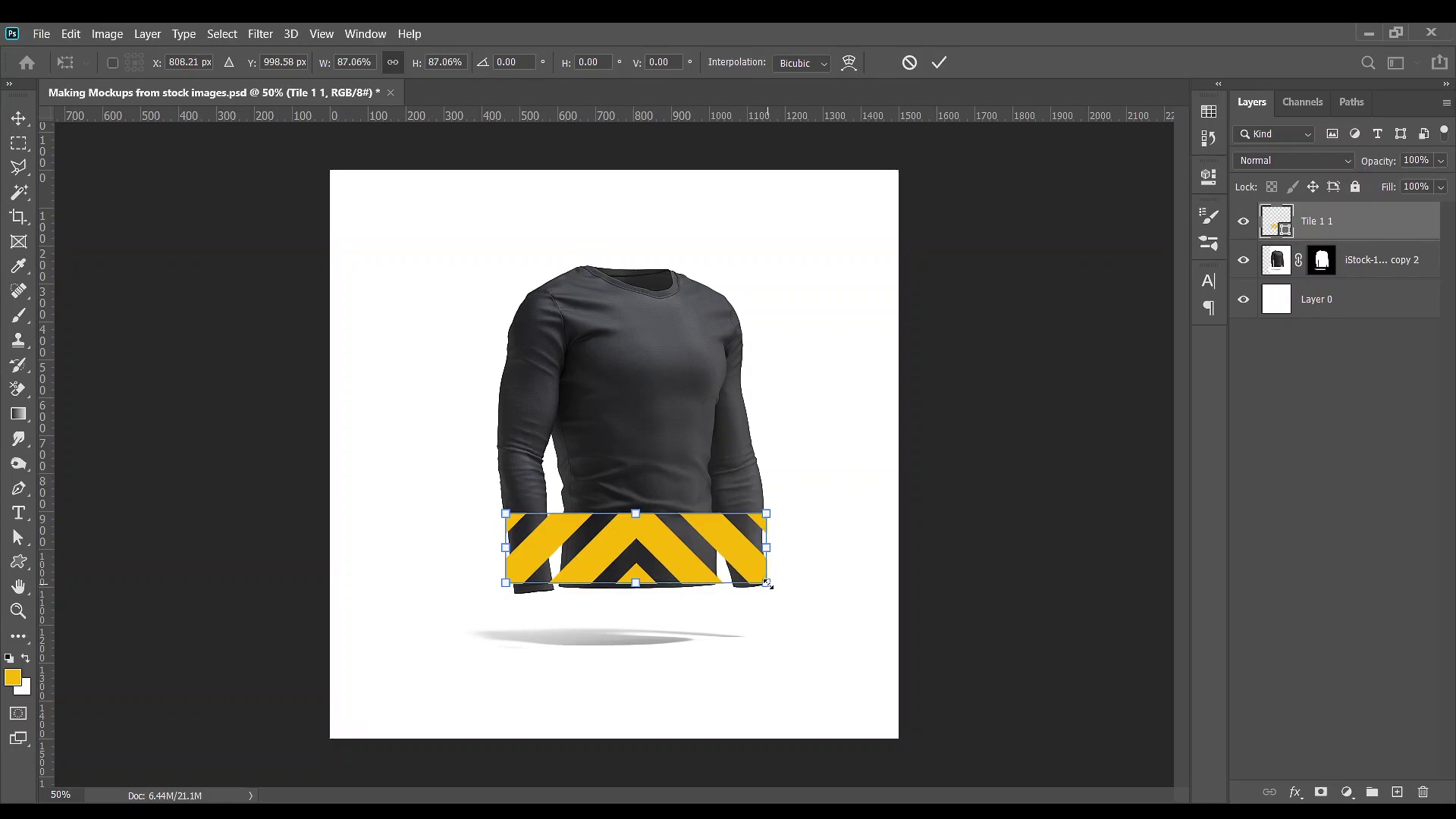
key("Return")
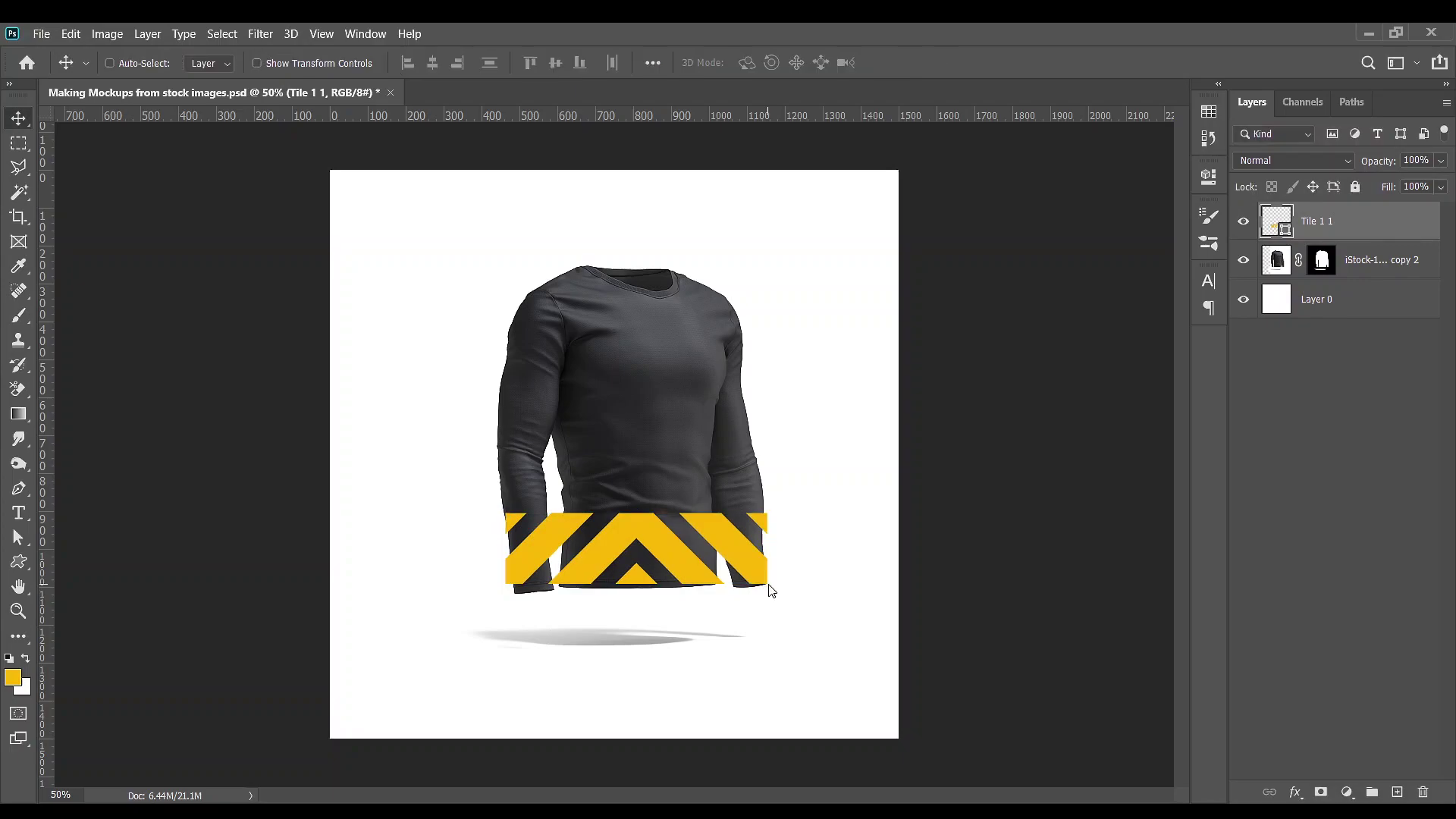
key("Left")
key("Left")
key("Left")
key("Left")
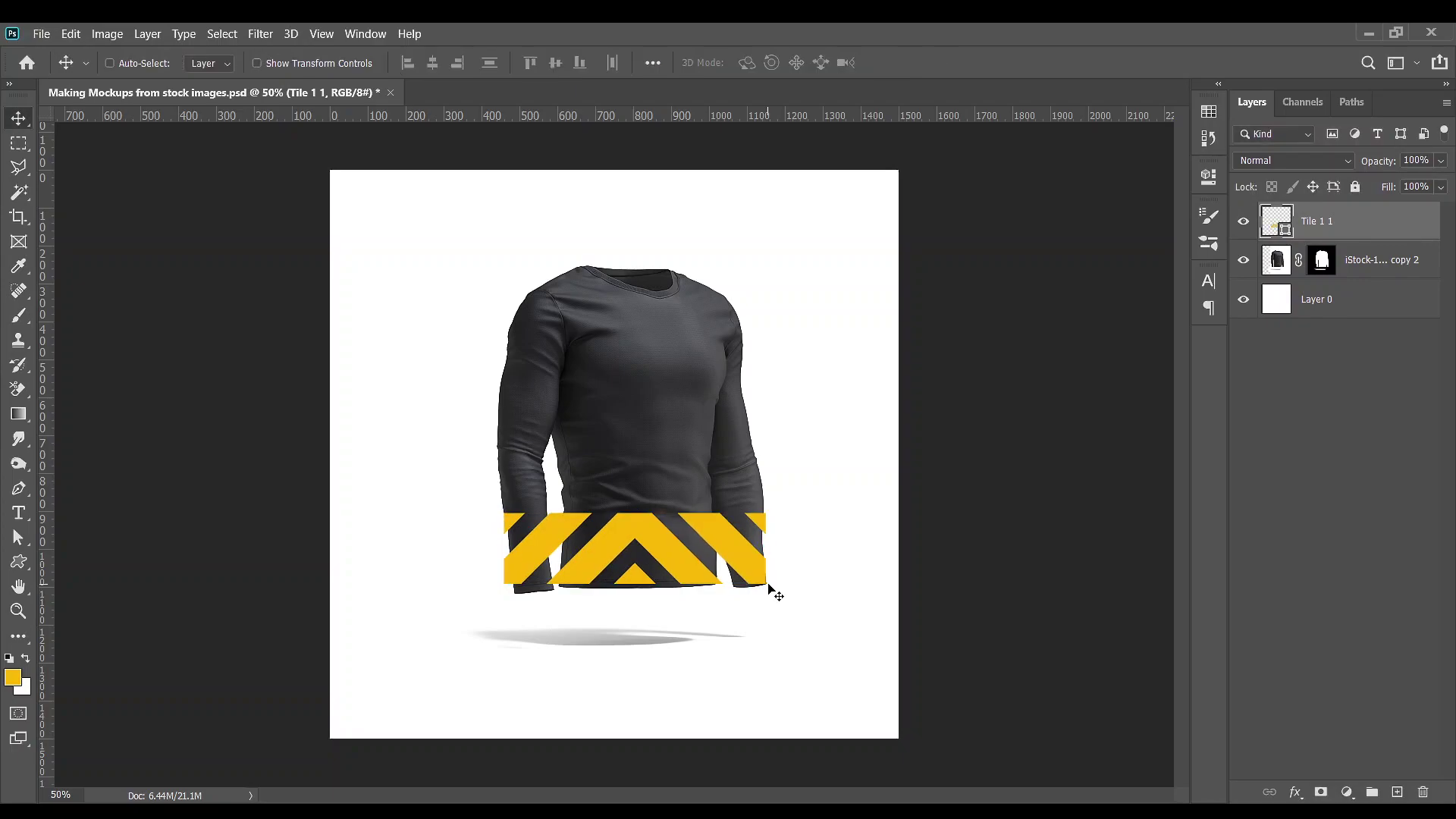
Clip Tile 1 1 to the shirt, nudge it down, and tilt the stripes about -0.9°
left_click(1280, 237, "alt")
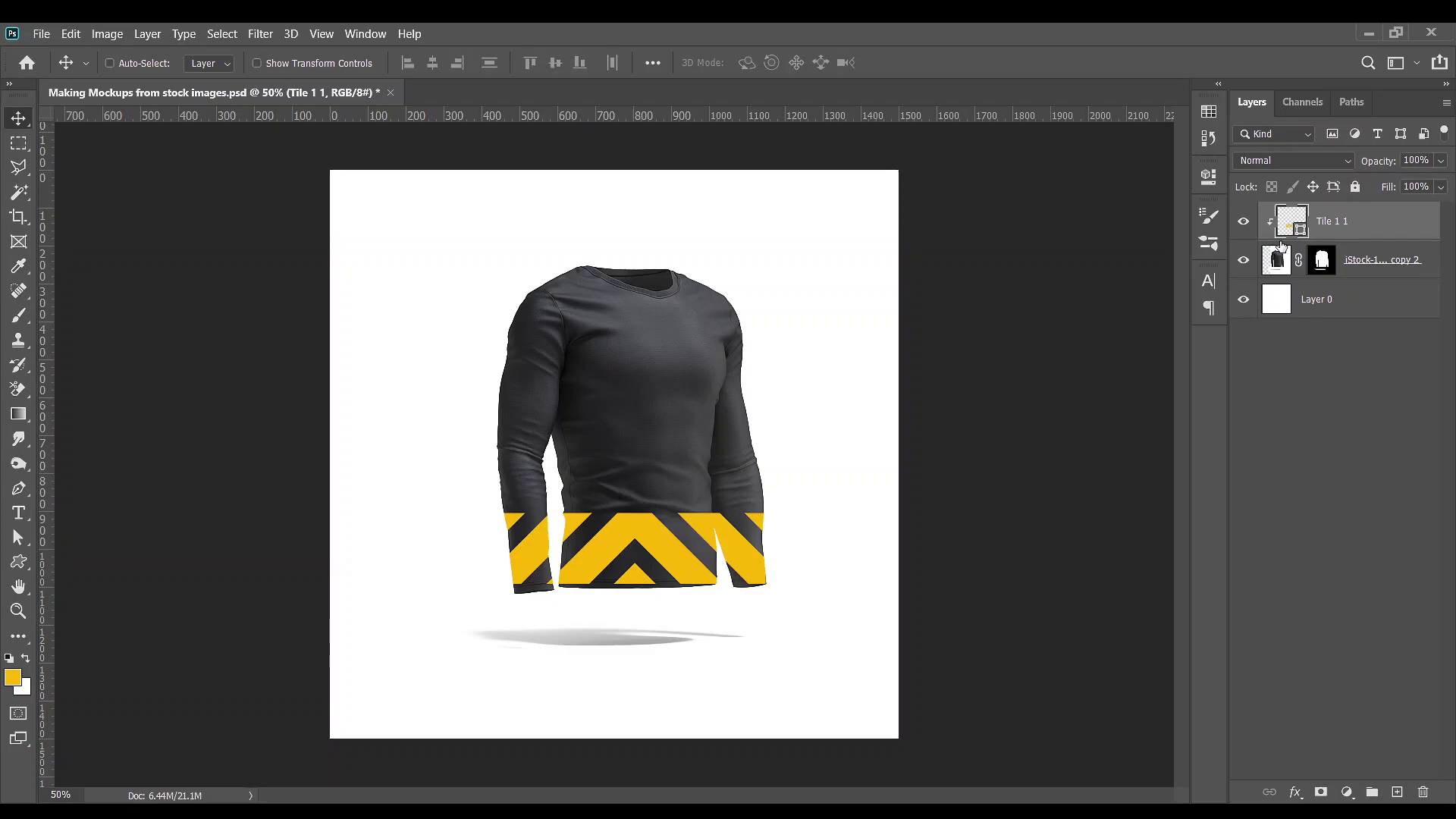
key("Down")
key("Down")
key("Down")
key("Down")
key("Down")
key("Down")
key("Down")
key("Down")
key("Down")
key("Down")
key("Down")
key("Down")
key("Down")
key("Down")
key("Down")
key("Down")
key("Down")
key("Down")
key("Down")
key("Down")
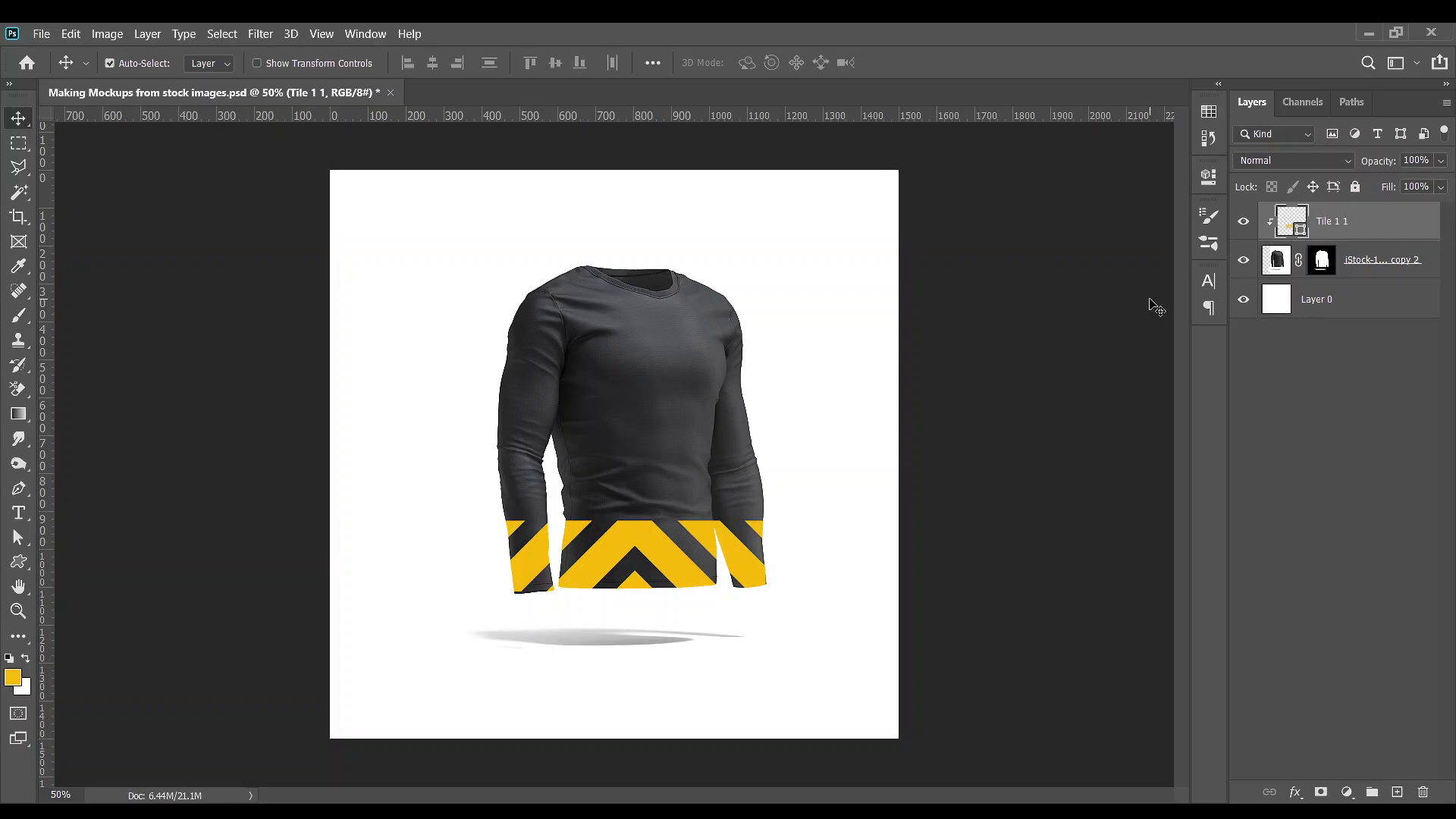
key("ctrl+t")
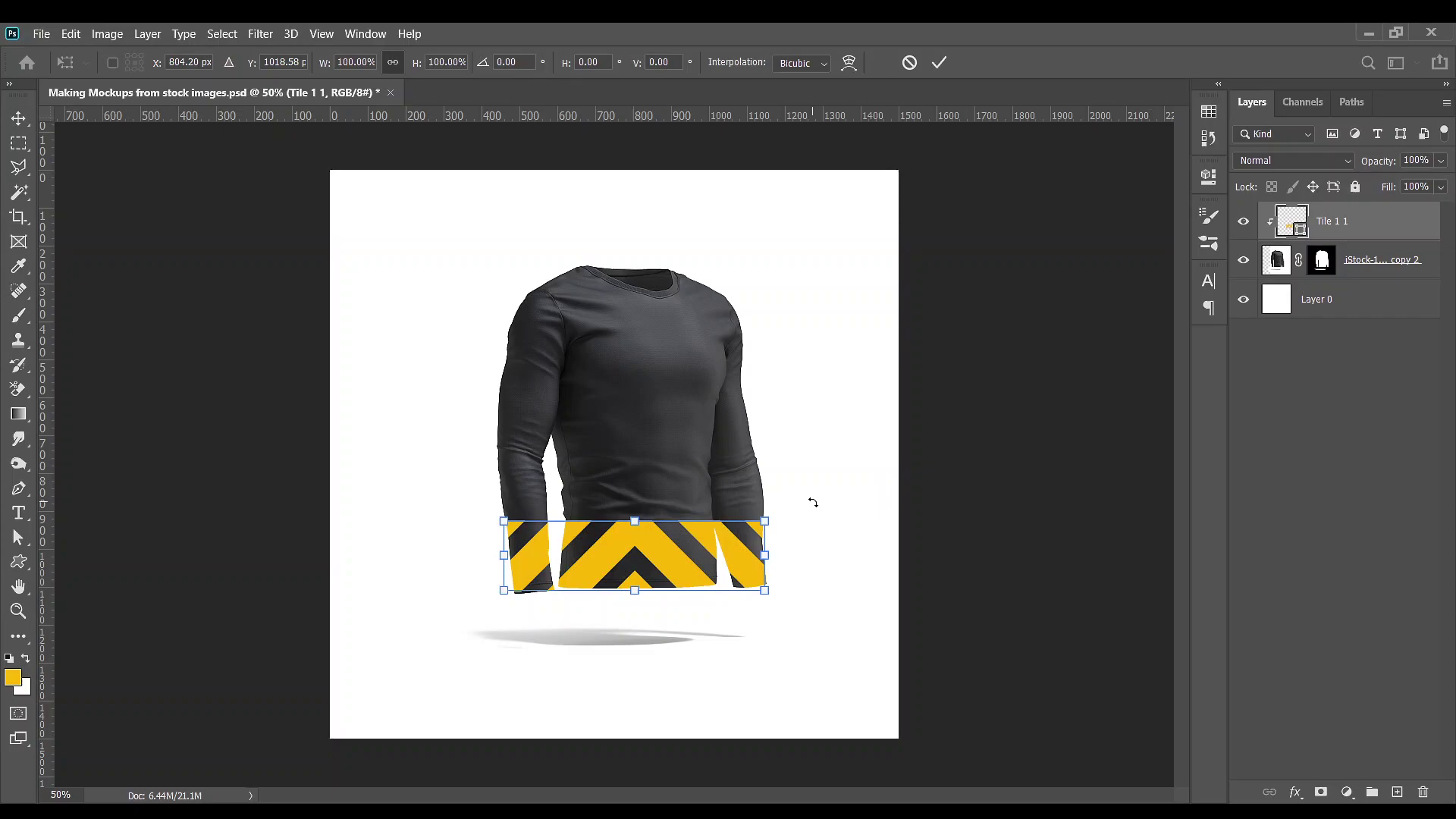
left_click_drag(813, 501, 815, 498)
key("Return")
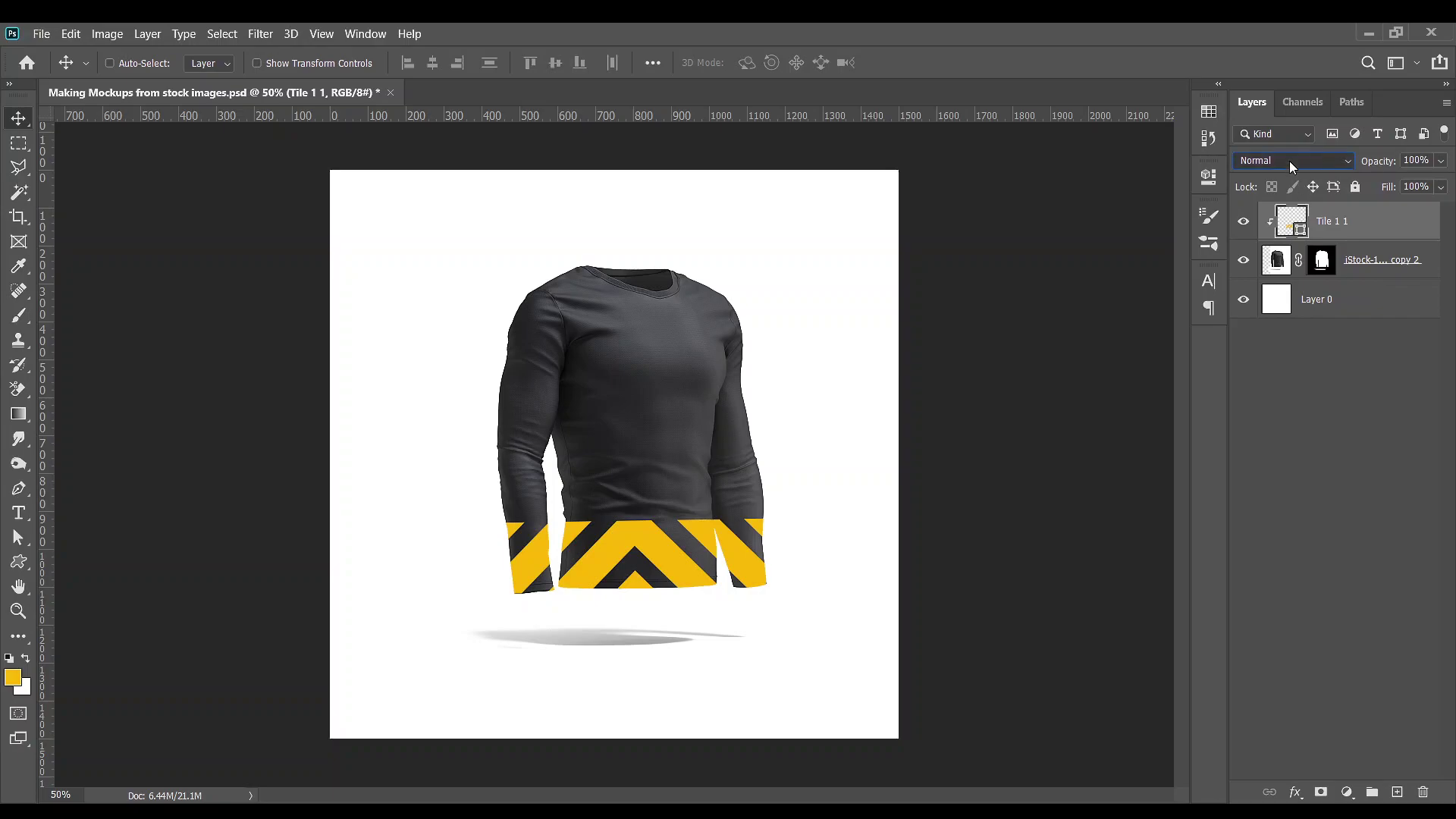
Cycle the Tile 1 1 blend mode to Color Dodge
key("shift+plus")
key("shift+plus")
key("shift+plus")
key("shift+plus")
key("shift+plus")
key("shift+plus")
key("shift+plus")
key("shift+plus")
key("shift+plus")
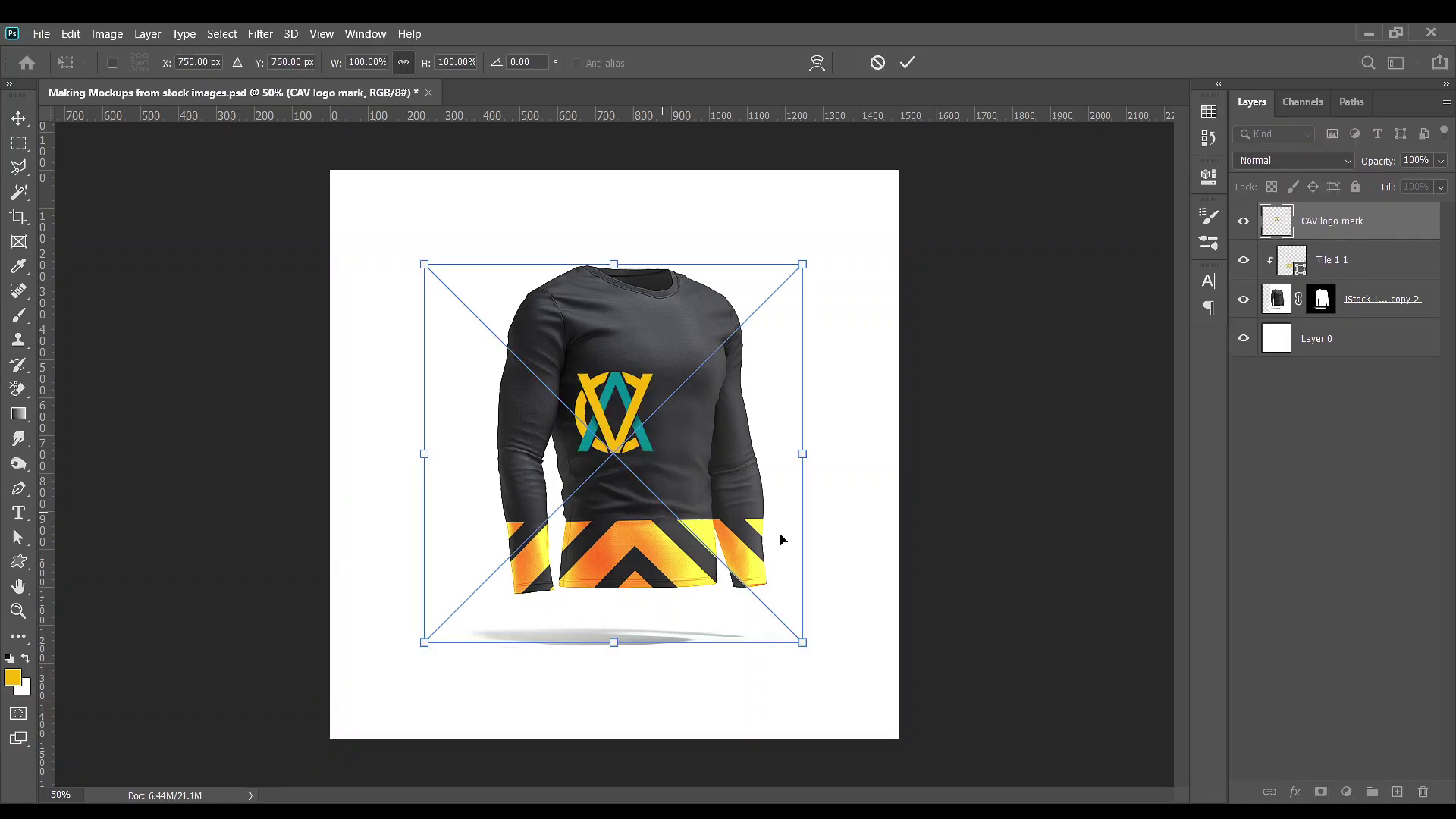
Move the CAV logo onto the chest, skew it into perspective, and narrow it to about 85.8%
left_click_drag(658, 436, 688, 397)
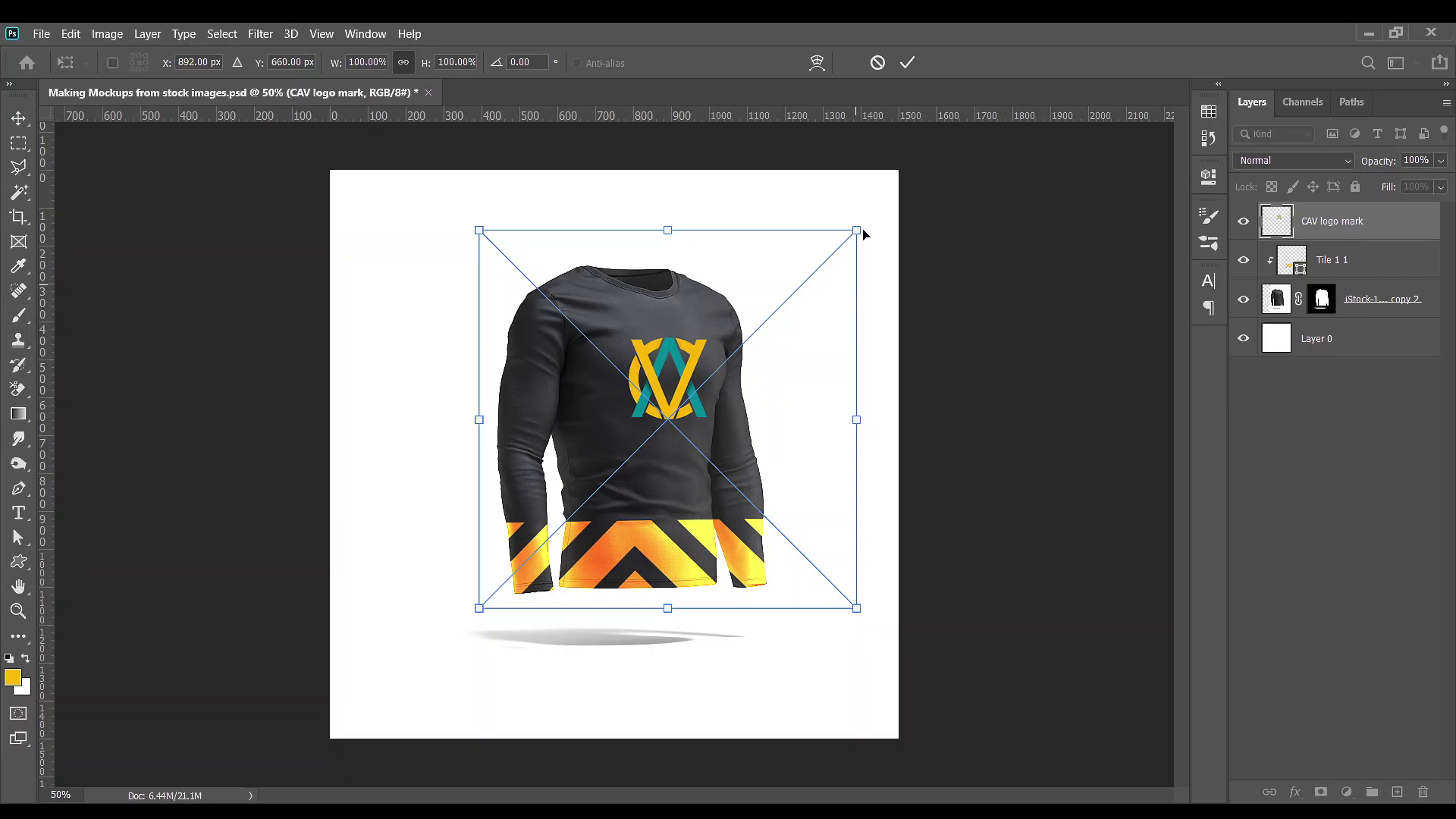
left_click_drag(857, 231, 851, 293)
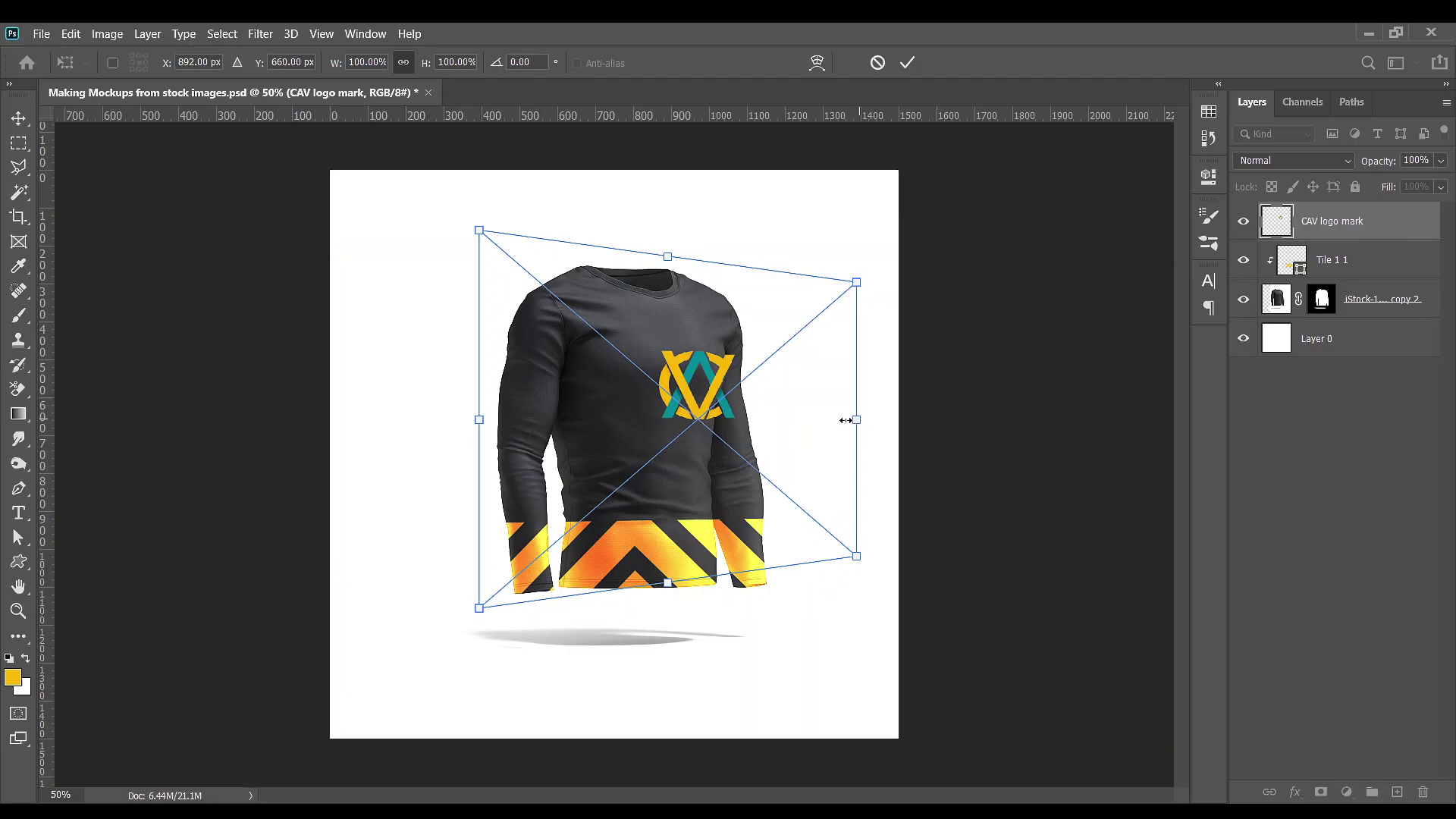
left_click_drag(845, 420, 803, 408)
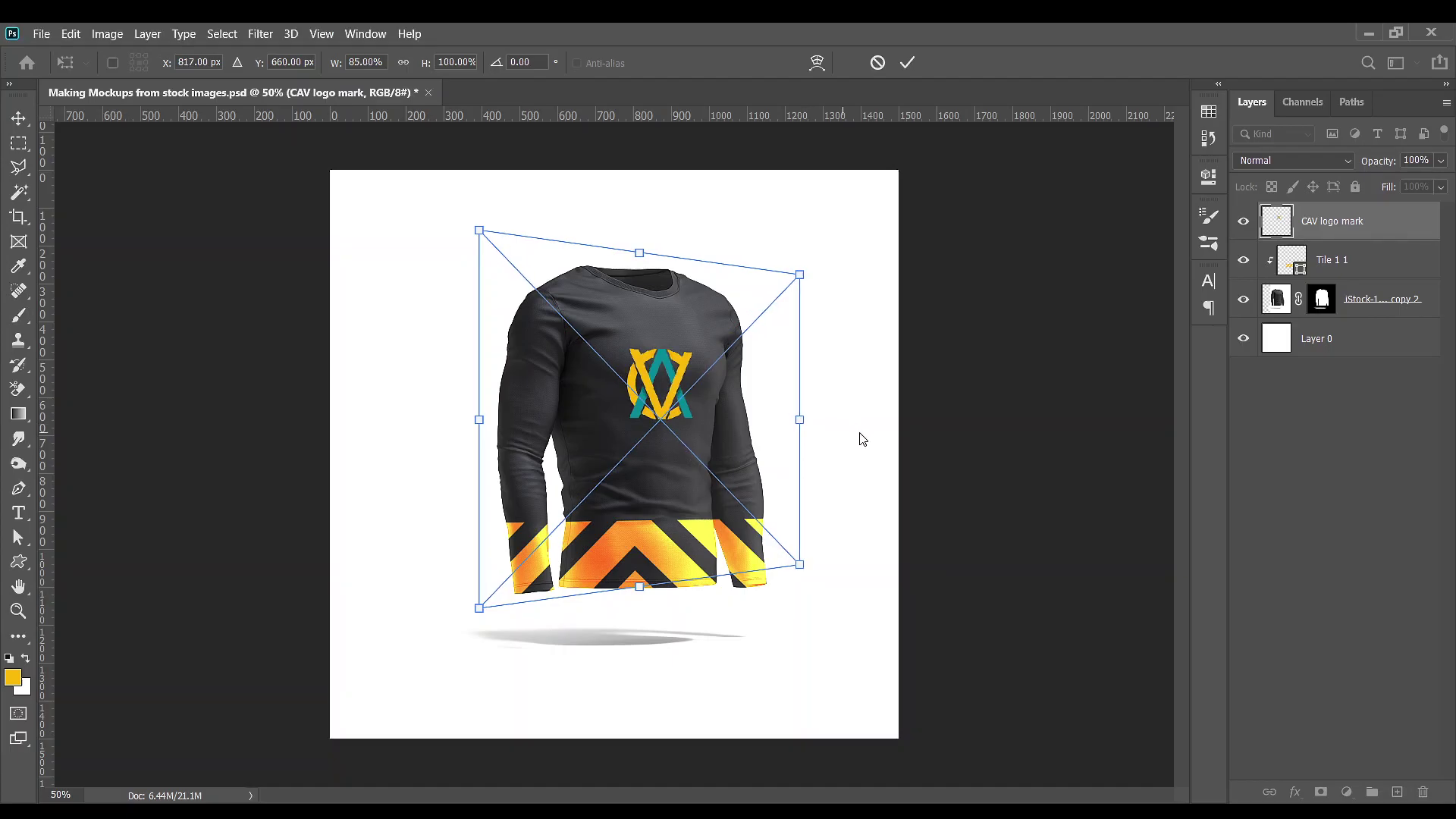
key("Return")
Rotate the CAV logo about -9.84° and fine-tune its position on the chest
key("ctrl+t")
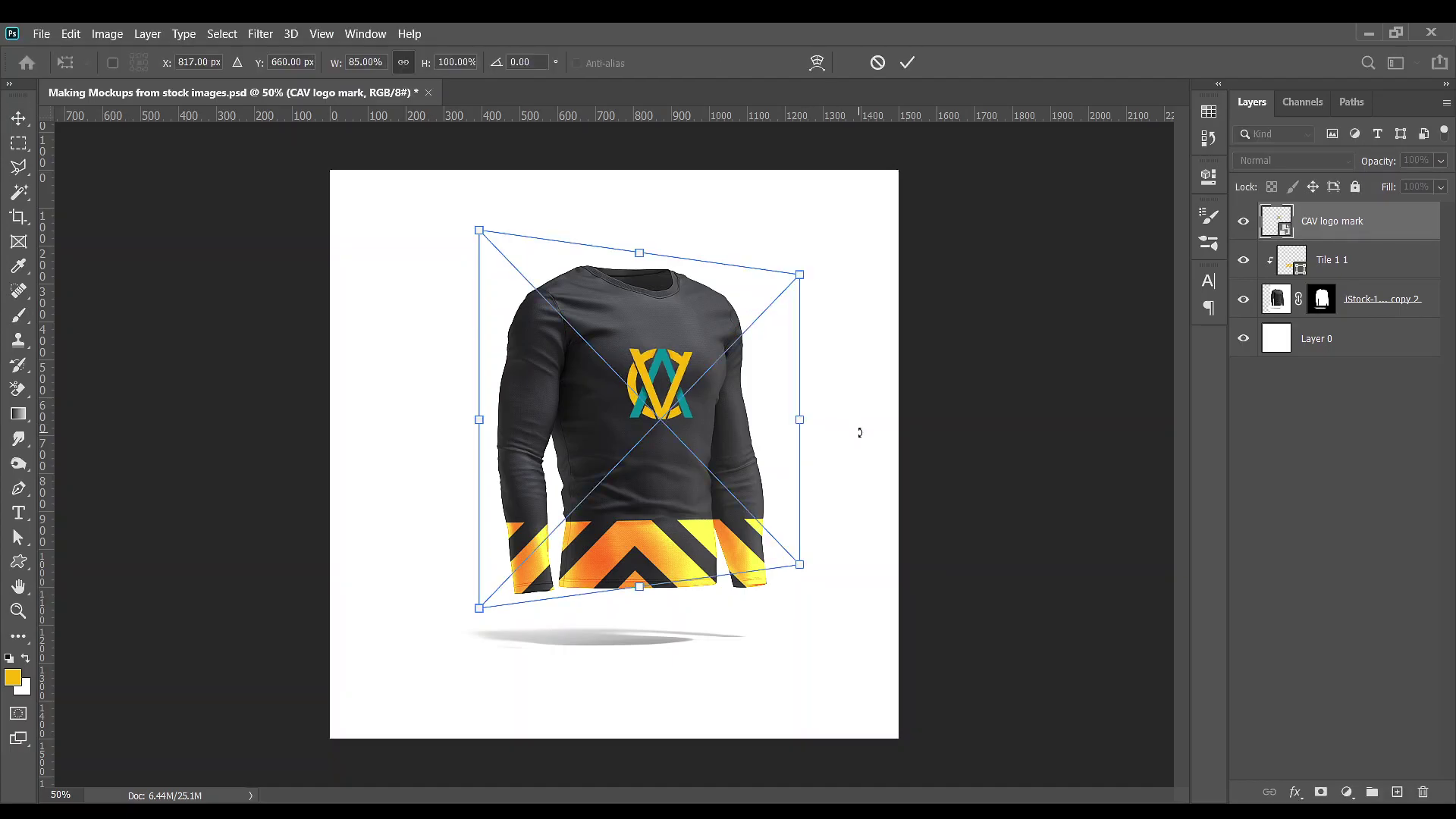
left_click_drag(863, 452, 701, 431)
key("shift+Up")
key("shift+Up")
key("shift+Up")
key("shift+Right")
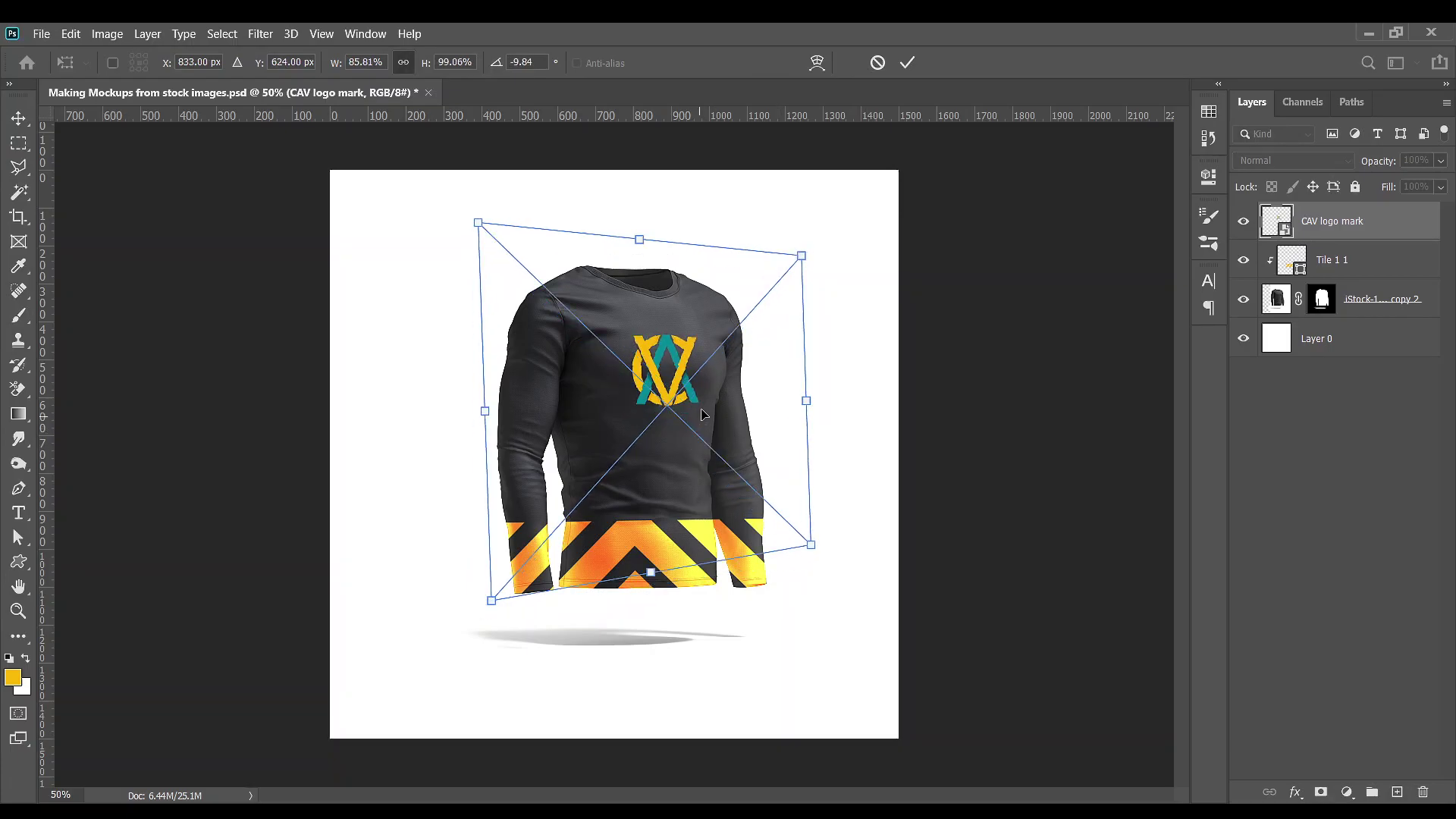
key("shift+Up")
key("shift+Up")
key("shift+Up")
key("shift+Right")
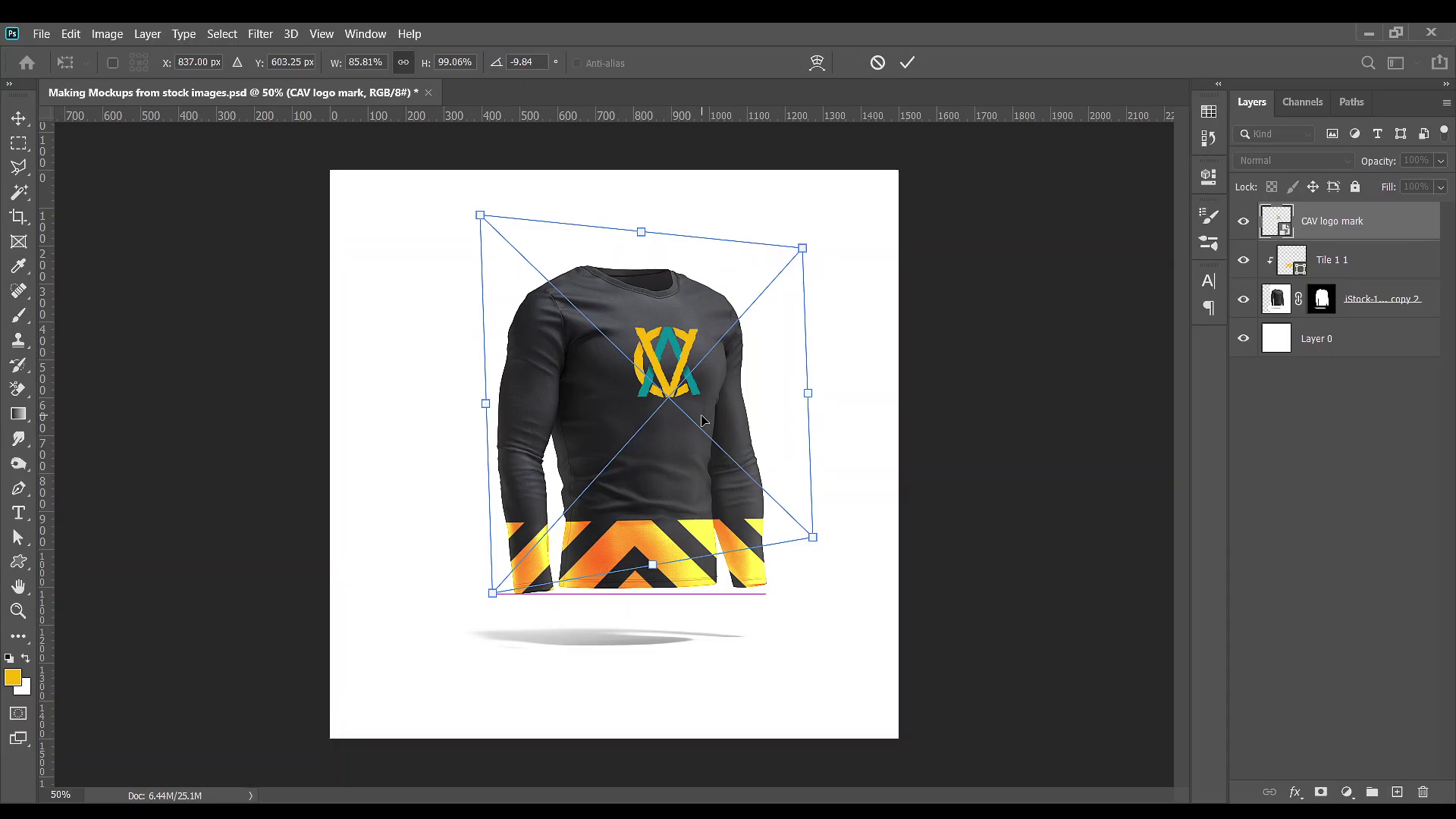
key("shift+Down")
key("shift+Down")
key("shift+Down")
key("shift+Down")
key("shift+Down")
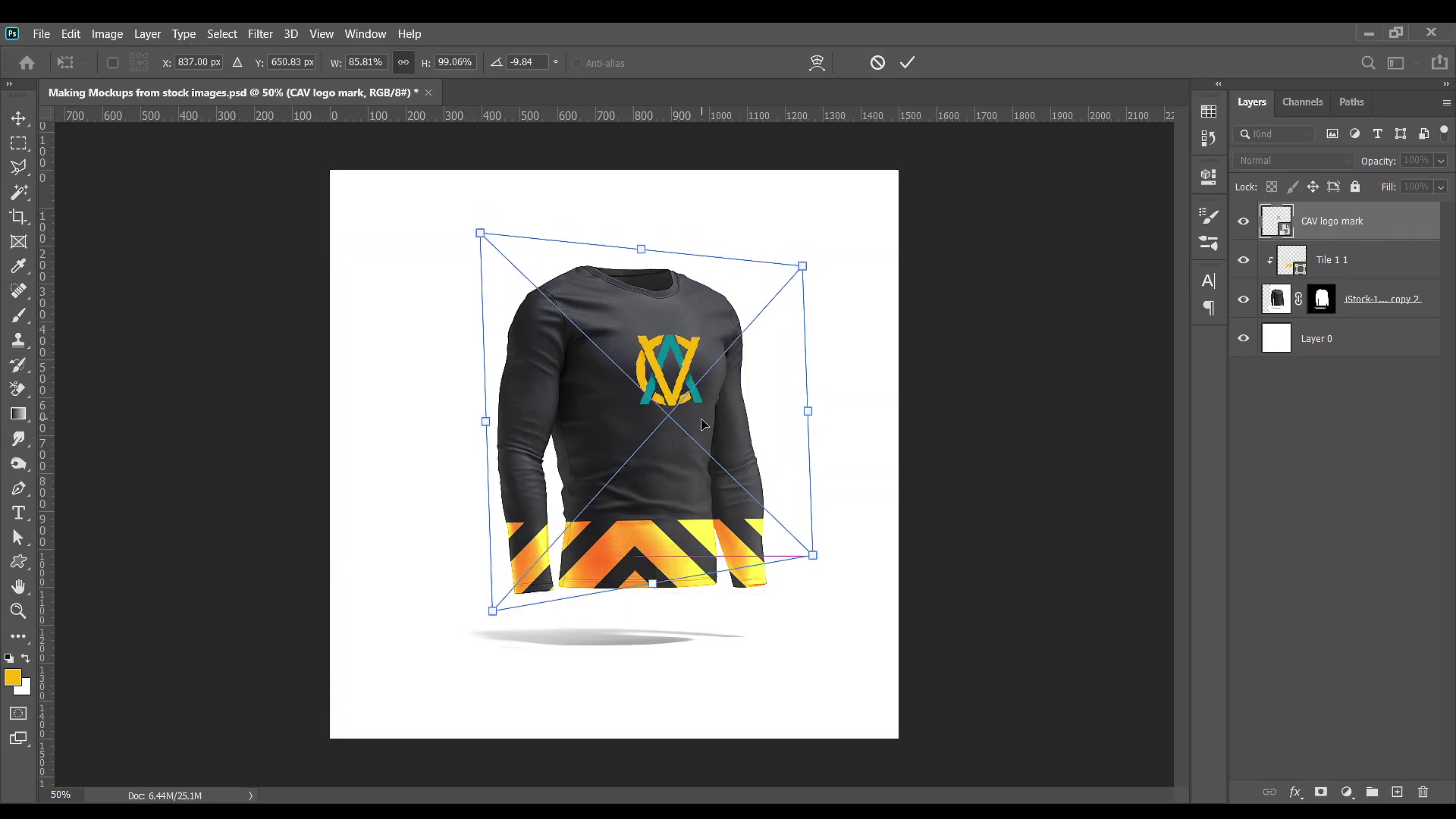
key("Return")
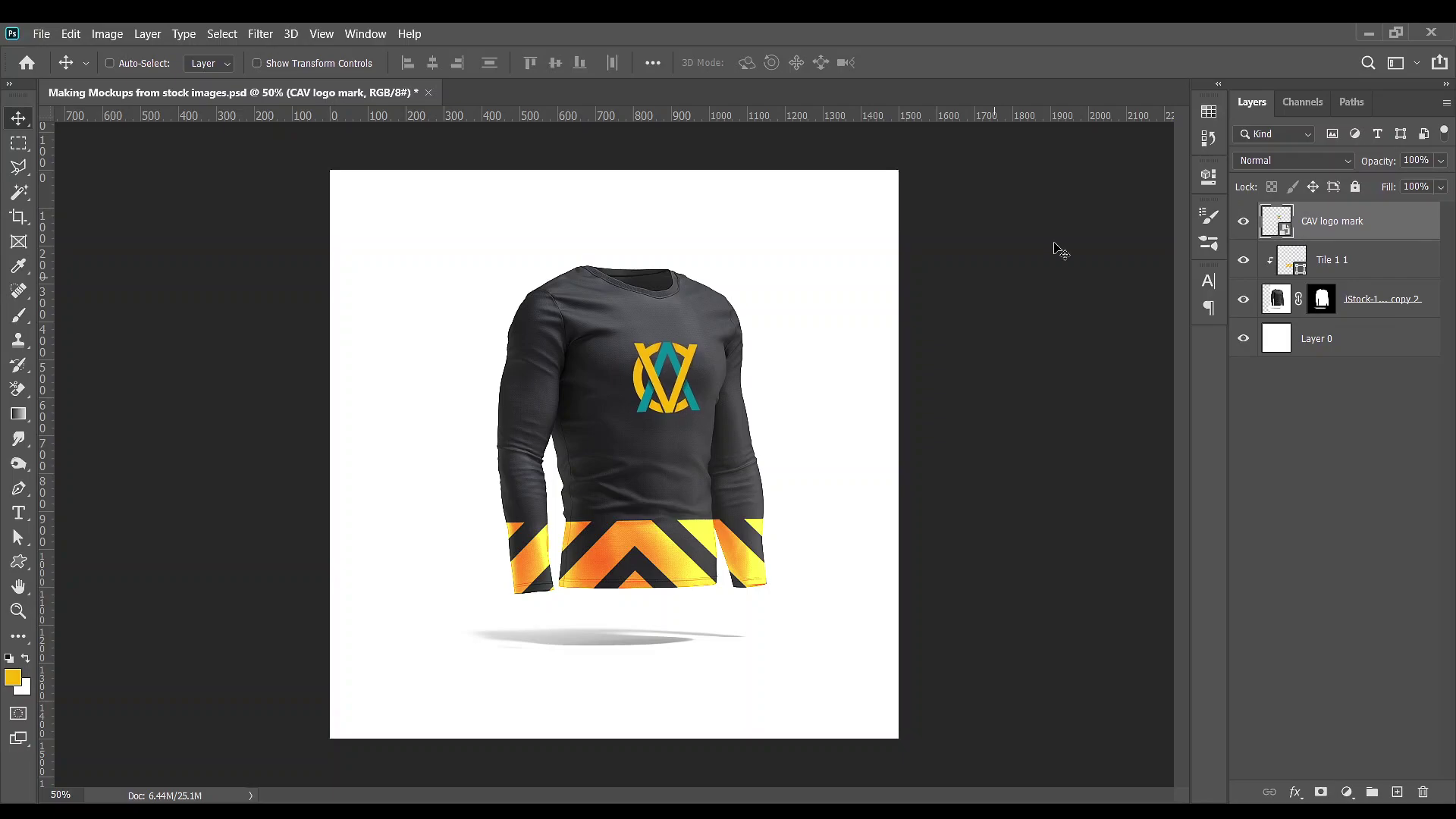
Step the CAV logo mark layer's blend mode to Color Dodge and nudge it slightly left
scroll(1268, 162, "down", 2)
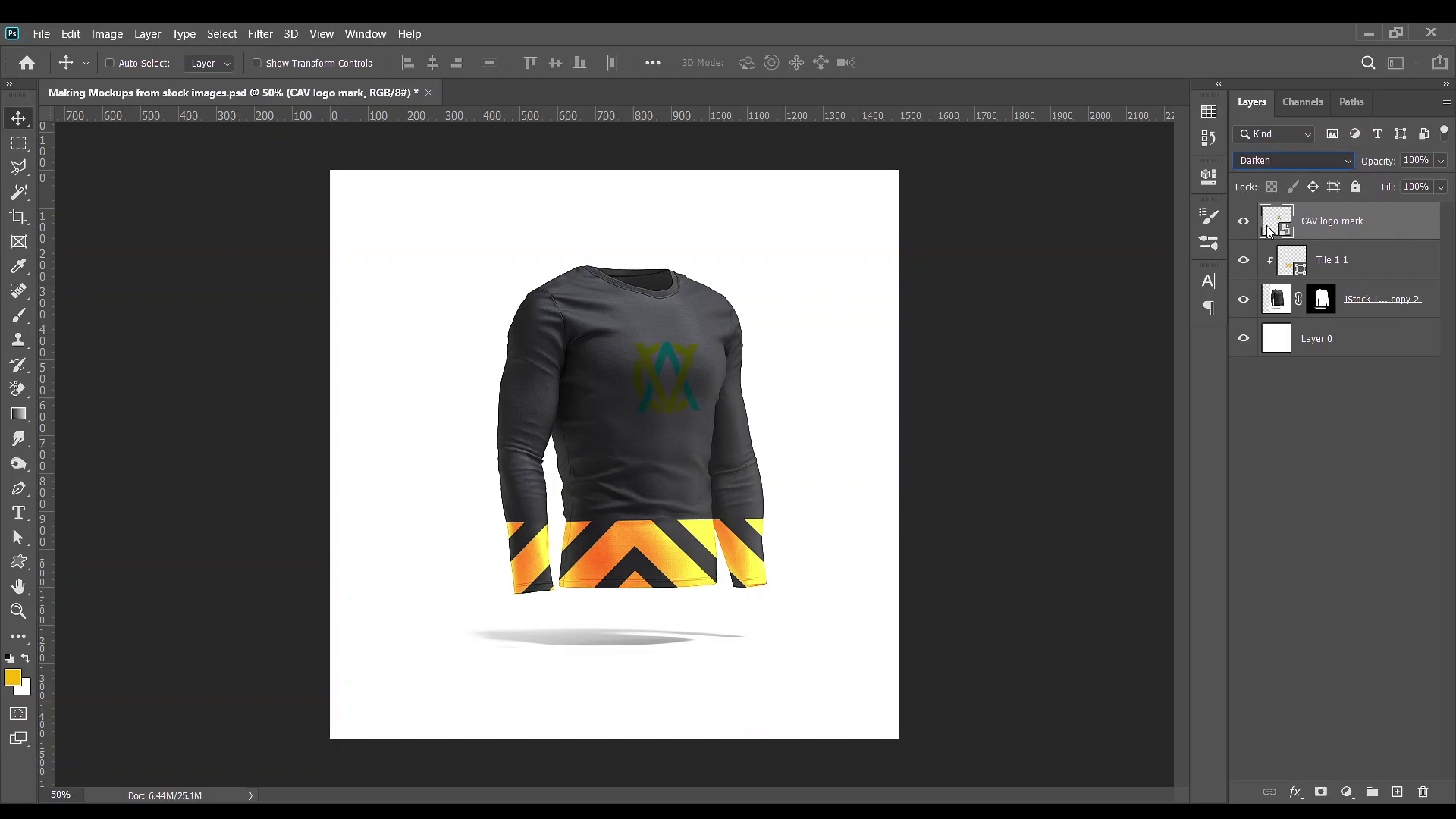
key("Down")
key("Down")
key("Down")
key("Down")
key("Down")
key("Down")
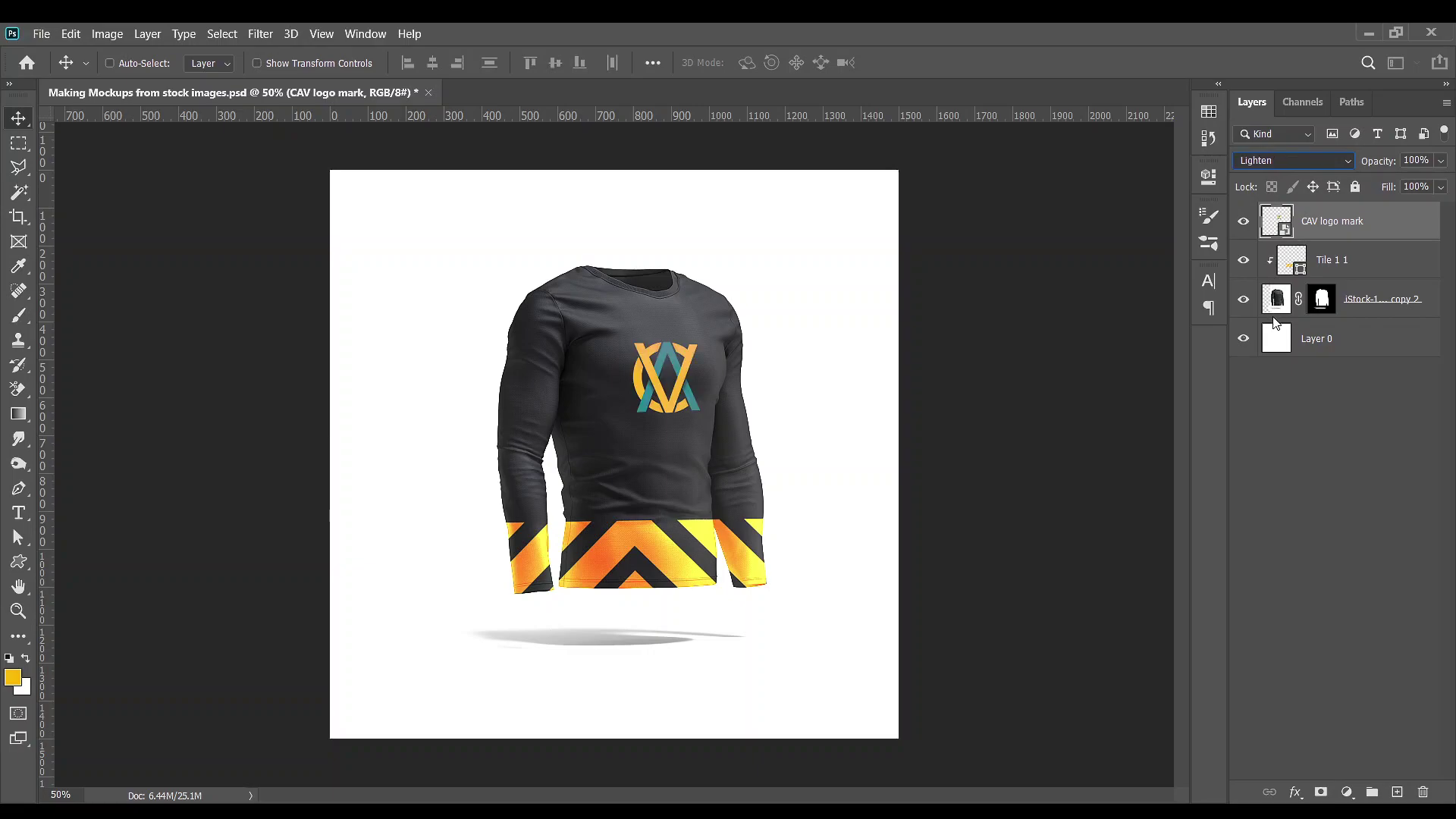
key("Down")
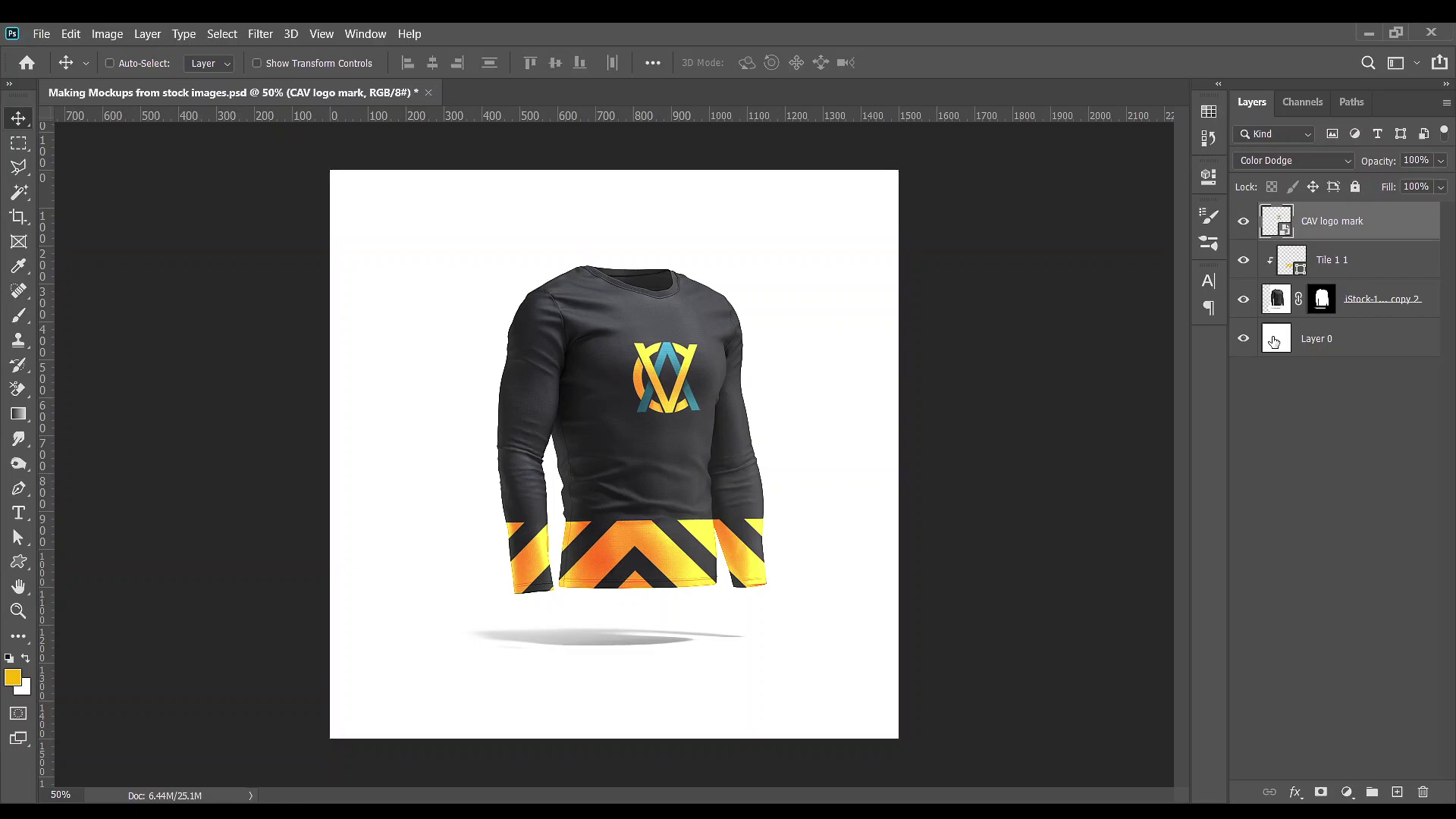
key("Left")
key("Left")
key("Left")
key("Left")
key("Left")
key("Left")
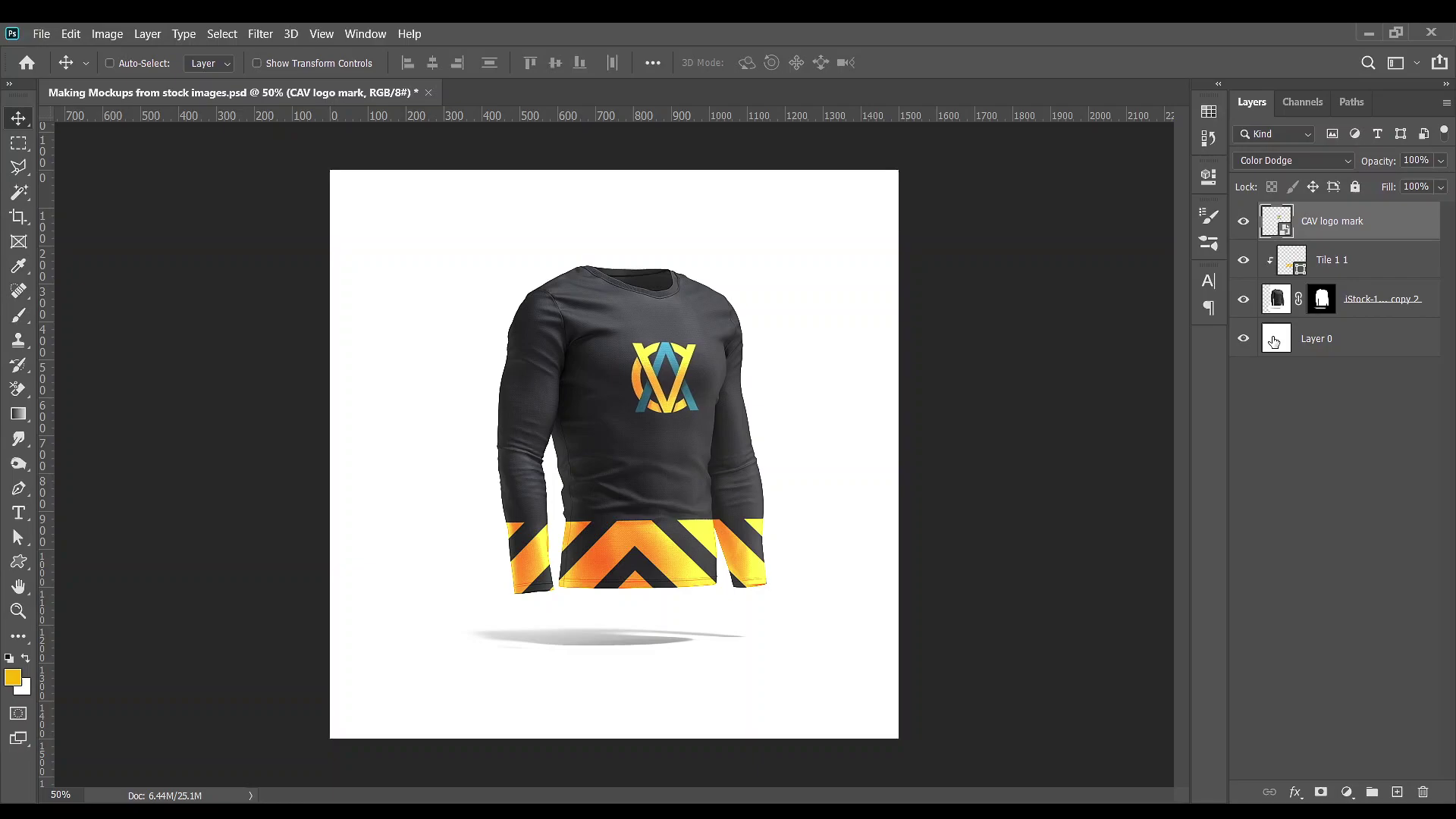